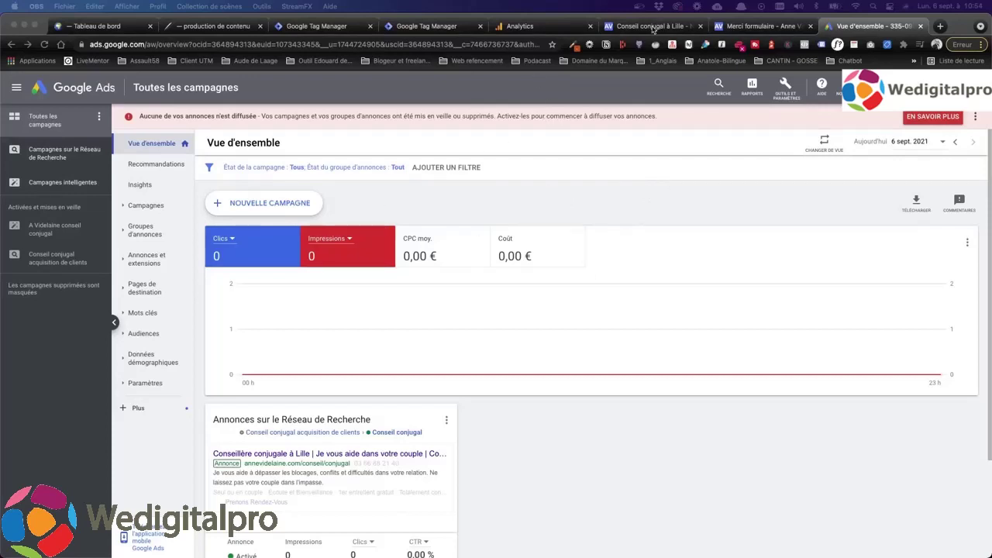
Step: Review the website's home page down to its contact form and the /merci-formulaire/ thank-you page with its URL
{"action": "left_click", "coordinate": [655, 25]}
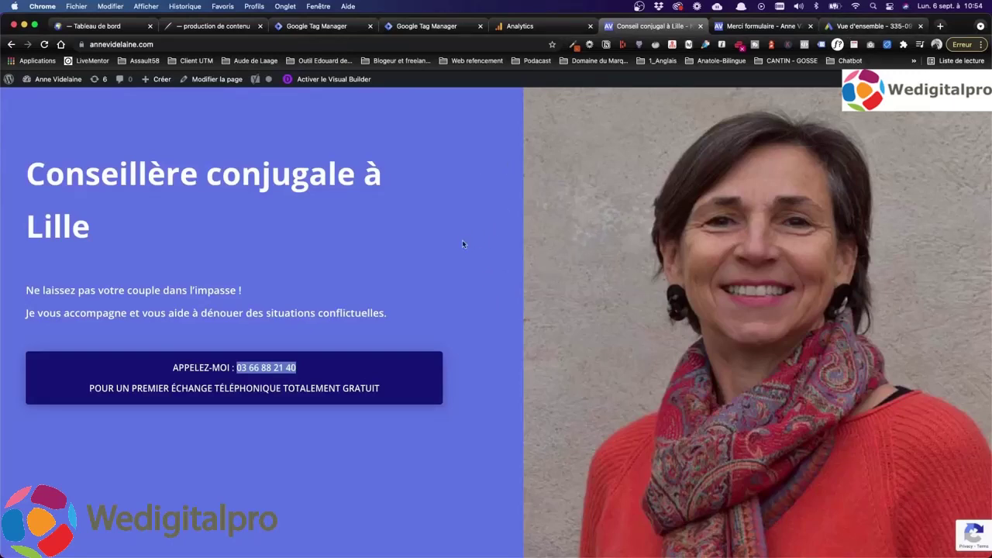
{"action": "scroll", "coordinate": [474, 275], "scroll_direction": "down", "scroll_amount": 10}
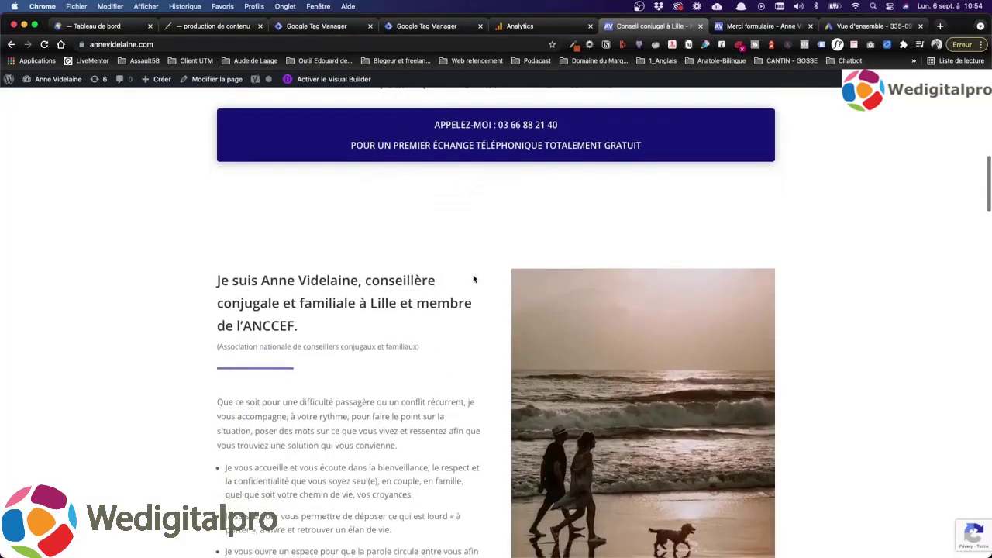
{"action": "scroll", "coordinate": [474, 278], "scroll_direction": "down", "scroll_amount": 15}
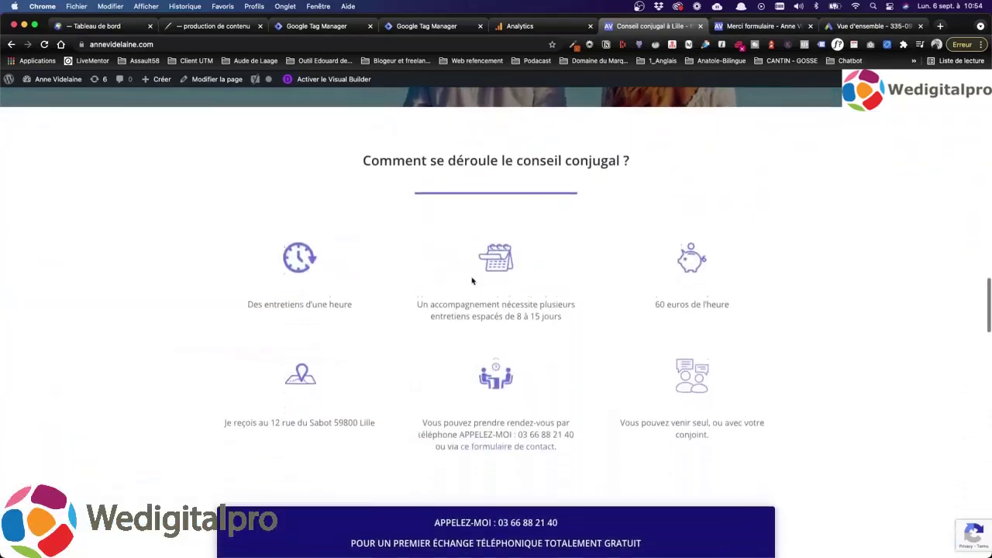
{"action": "scroll", "coordinate": [472, 281], "scroll_direction": "down", "scroll_amount": 10}
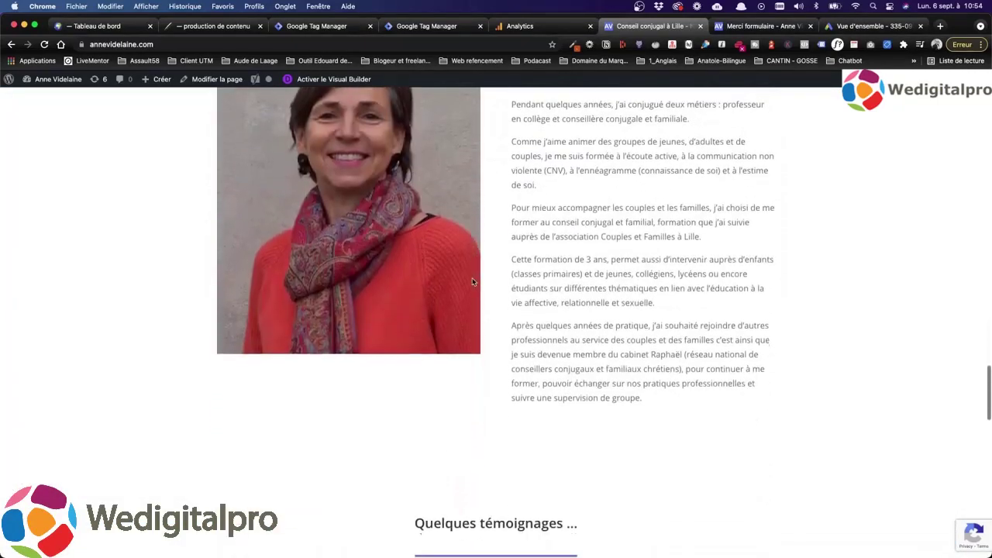
{"action": "scroll", "coordinate": [472, 281], "scroll_direction": "down", "scroll_amount": 10}
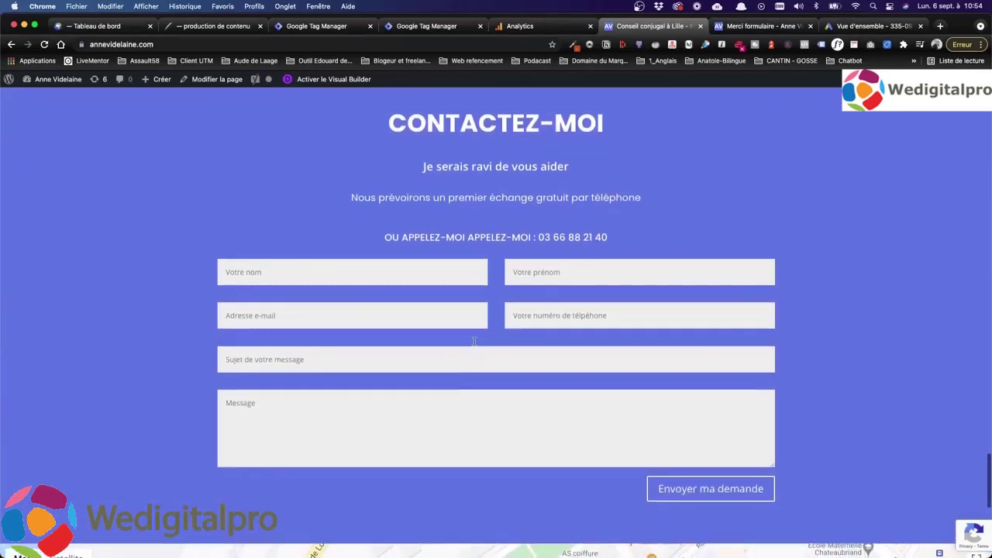
{"action": "left_click", "coordinate": [529, 278]}
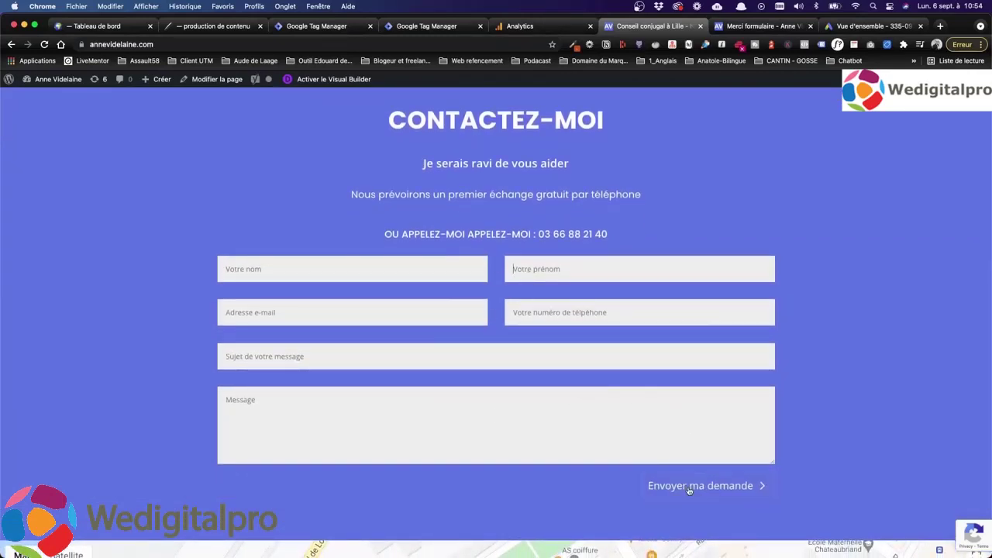
{"action": "left_click", "coordinate": [763, 26]}
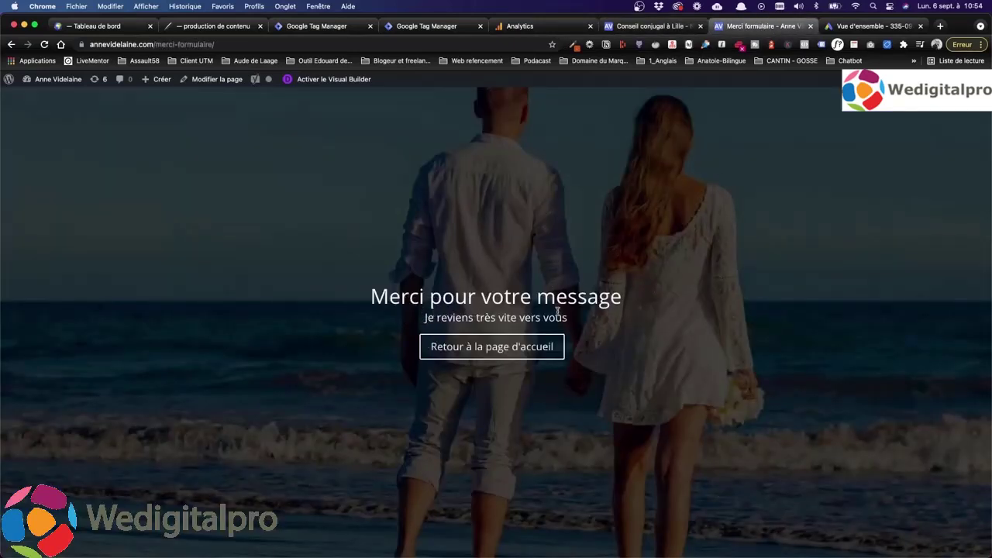
{"action": "left_click", "coordinate": [269, 44]}
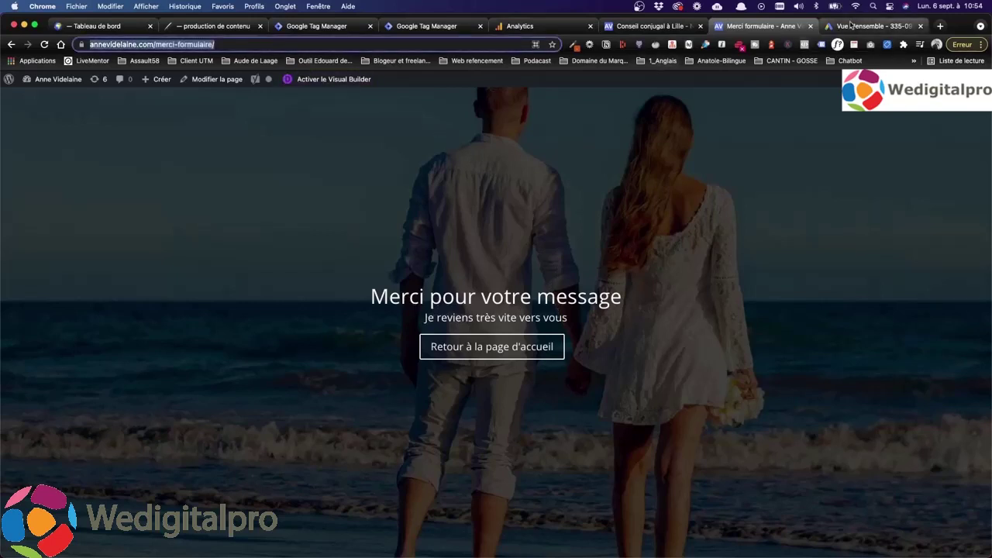
Step: Switch to Google Ads and open the "Prospect envoie formulaire de contact" conversion action from the Conversions list
{"action": "left_click", "coordinate": [842, 33]}
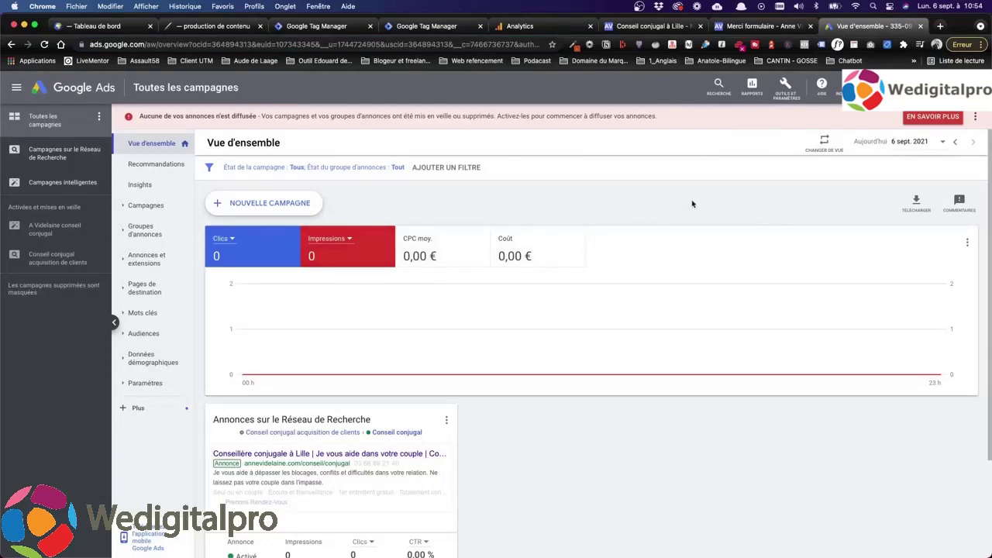
{"action": "left_click", "coordinate": [785, 85]}
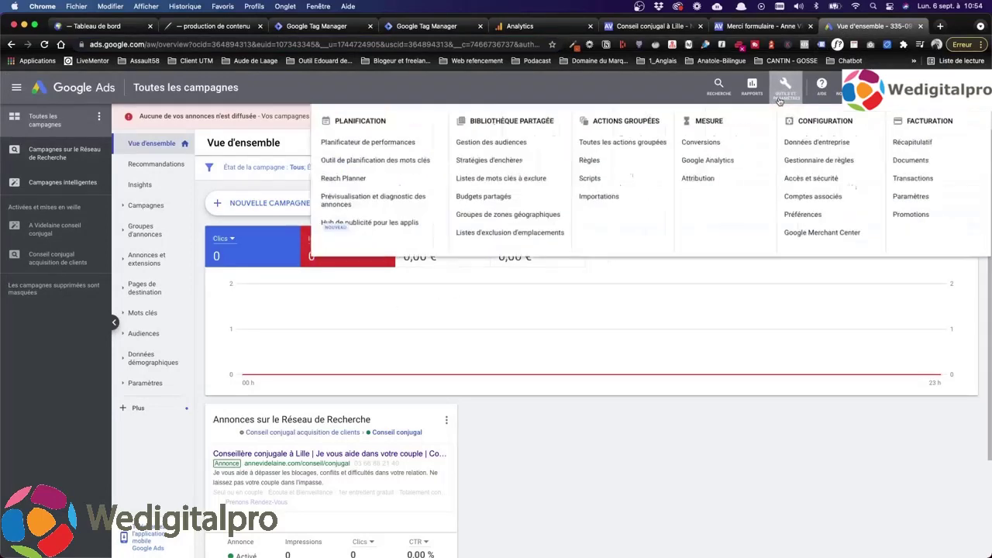
{"action": "left_click", "coordinate": [705, 145]}
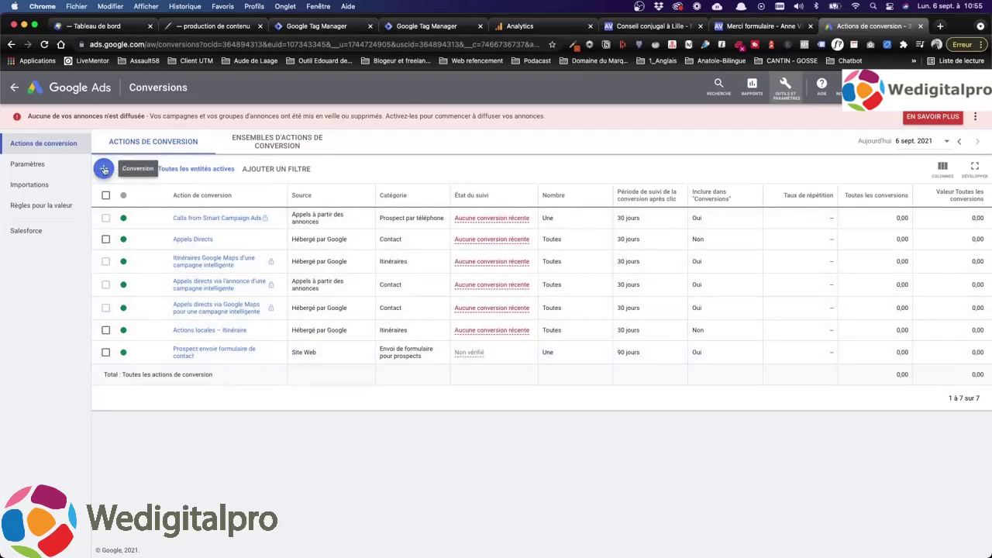
{"action": "left_click", "coordinate": [218, 352]}
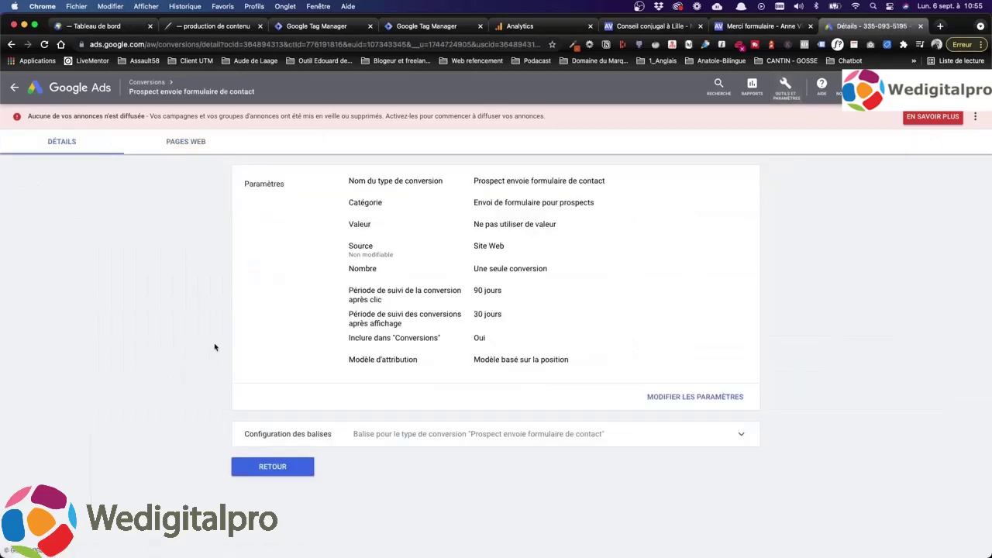
Step: Display the conversion's Google Tag Manager setup instructions and examine the conversion ID and conversion label
{"action": "left_click", "coordinate": [292, 435]}
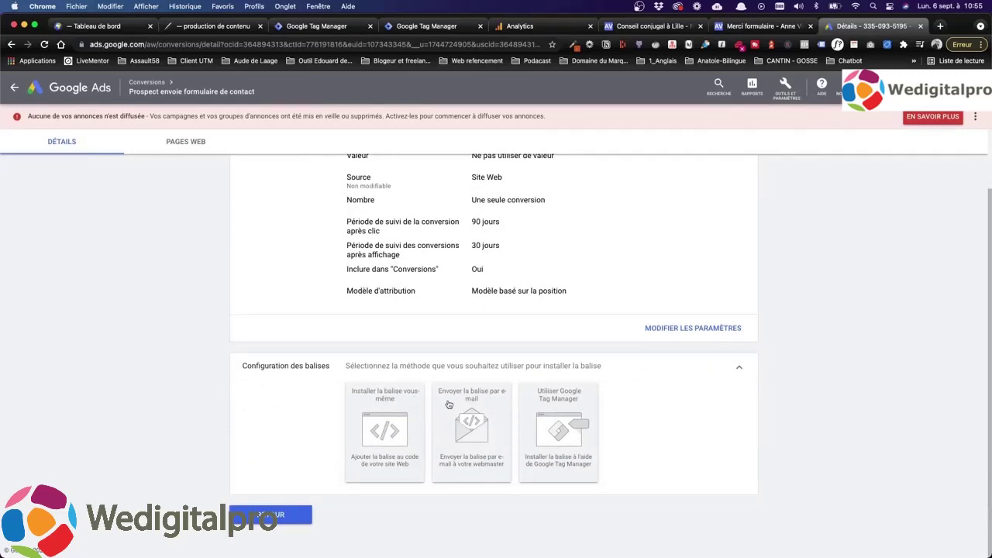
{"action": "left_click", "coordinate": [544, 406]}
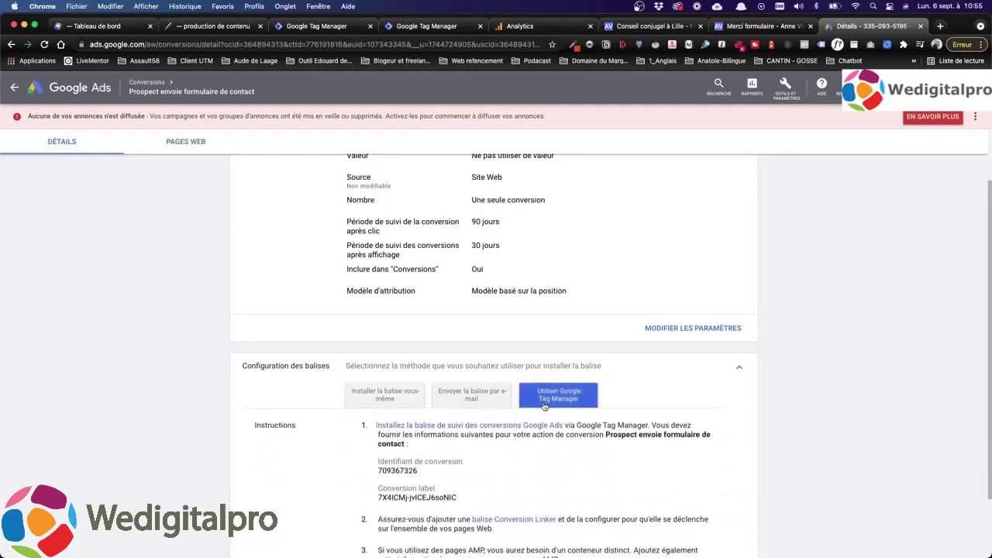
{"action": "scroll", "coordinate": [534, 406], "scroll_direction": "down", "scroll_amount": 2}
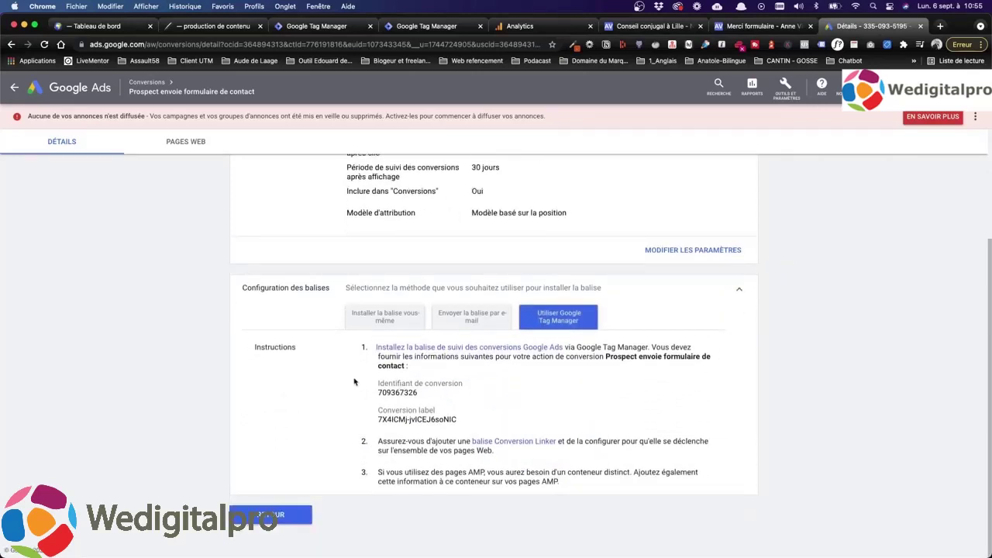
{"action": "left_click_drag", "start_coordinate": [372, 383], "coordinate": [480, 383]}
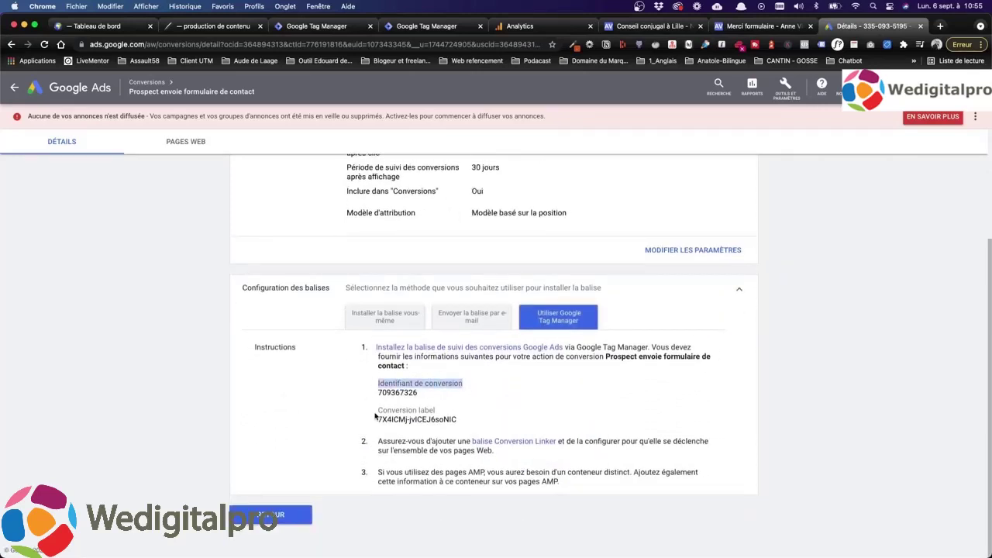
{"action": "left_click_drag", "start_coordinate": [375, 415], "coordinate": [463, 412]}
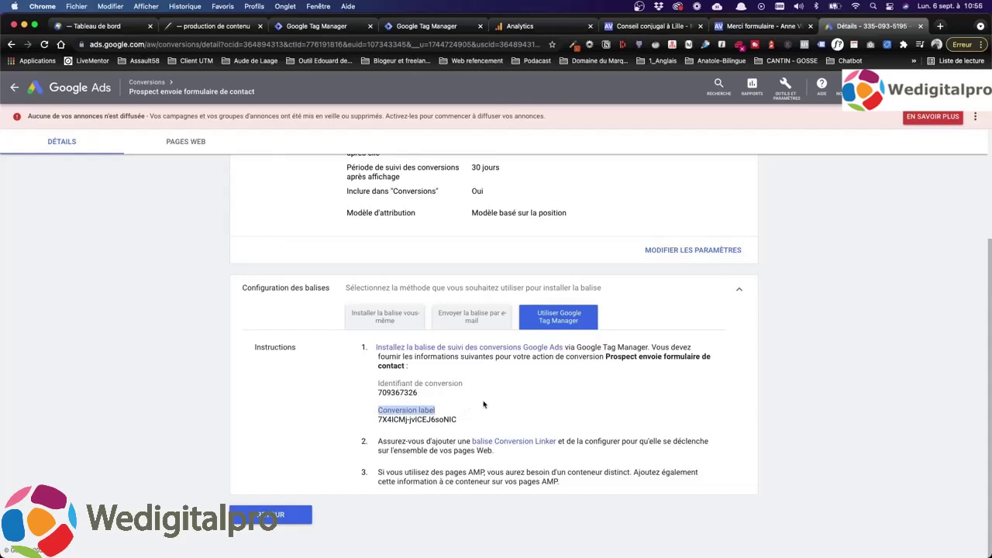
Step: Switch to Google Tag Manager, leave the untitled tag draft and open the workspace's list of tags
{"action": "left_click", "coordinate": [447, 29]}
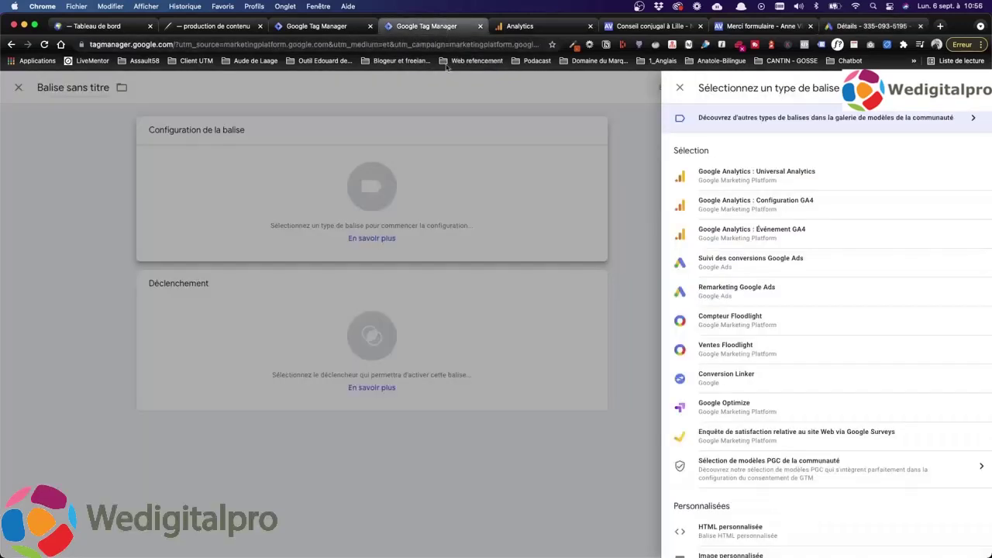
{"action": "left_click", "coordinate": [541, 258]}
{"action": "left_click", "coordinate": [78, 199]}
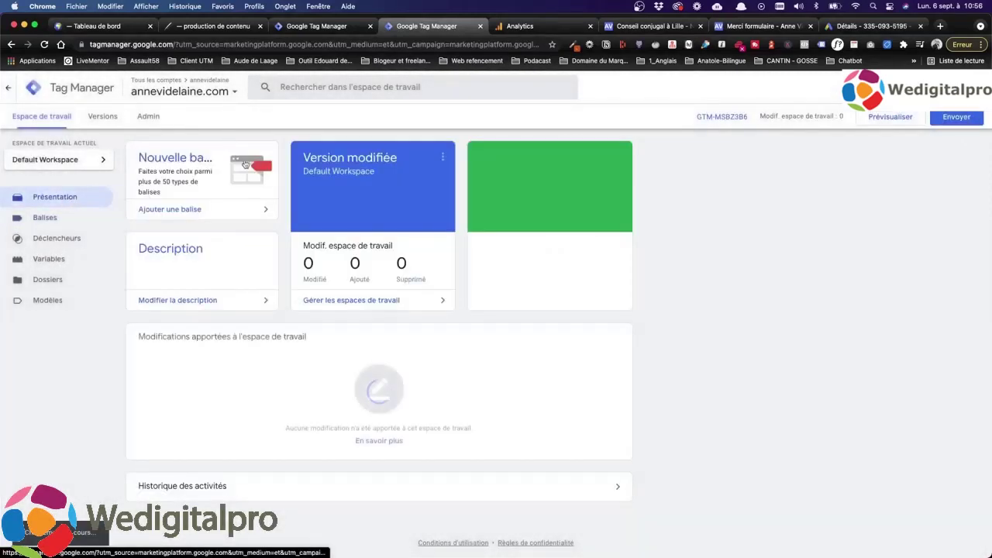
{"action": "left_click", "coordinate": [45, 218]}
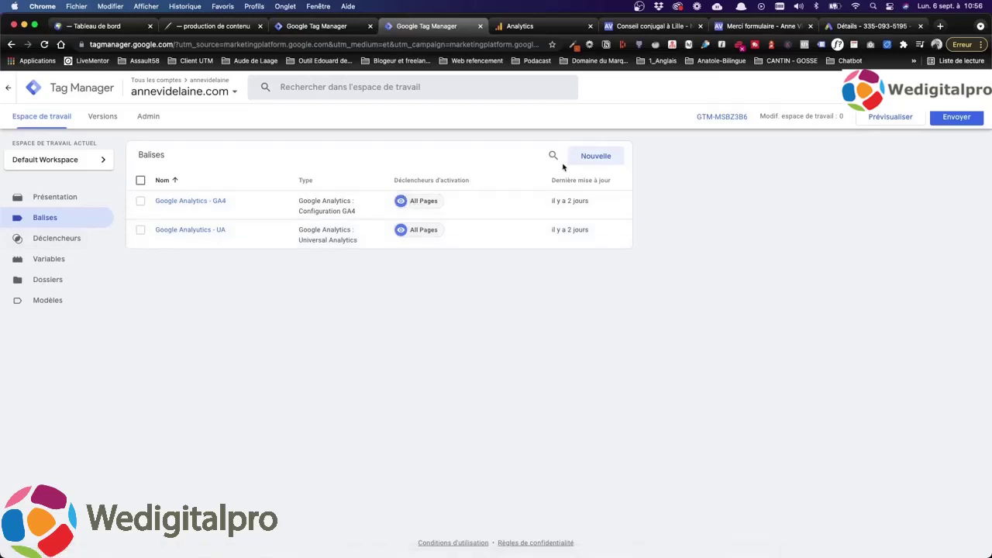
Step: Create a new tag of type Conversion Linker, searching "linker", and set its trigger to All Pages
{"action": "left_click", "coordinate": [586, 159]}
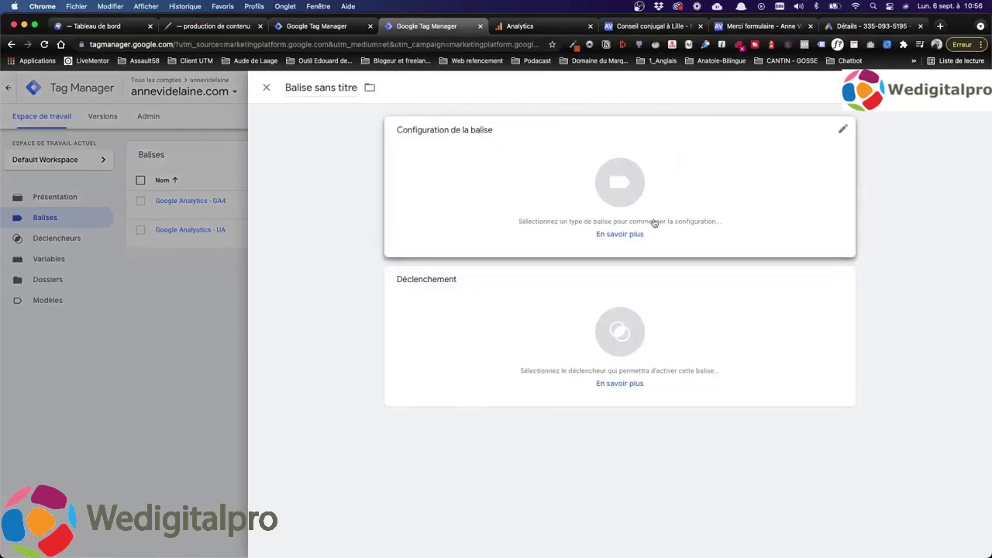
{"action": "left_click", "coordinate": [617, 180]}
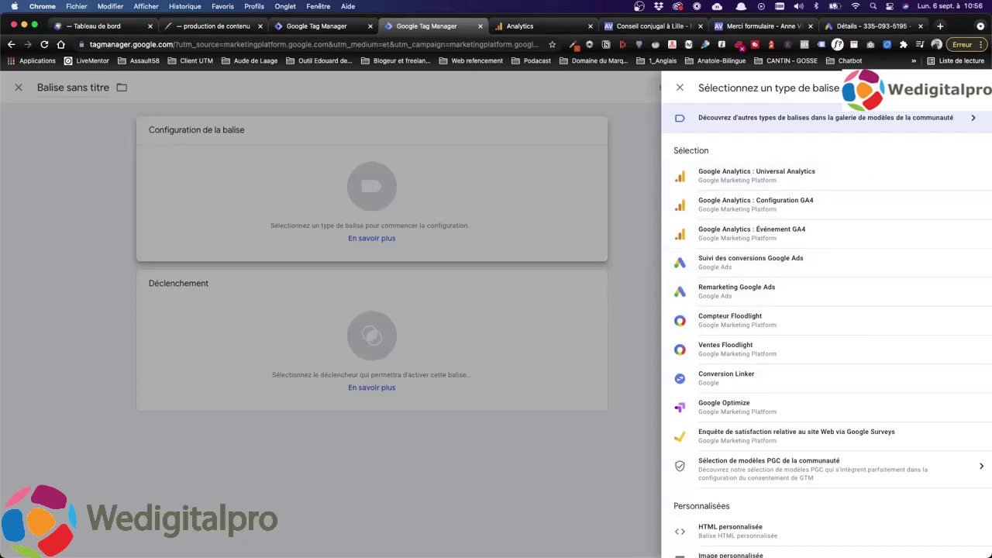
{"action": "type", "text": "linker"}
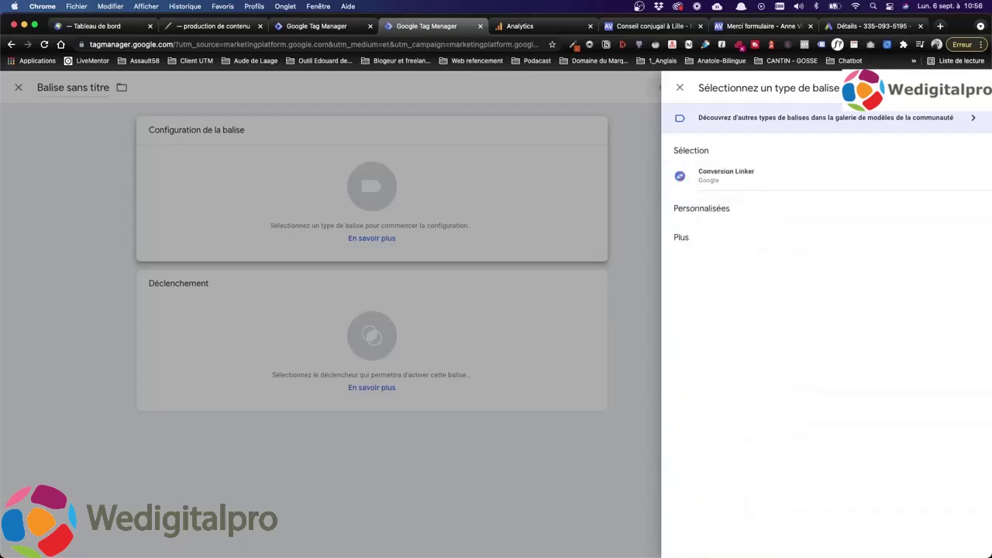
{"action": "left_click", "coordinate": [797, 176]}
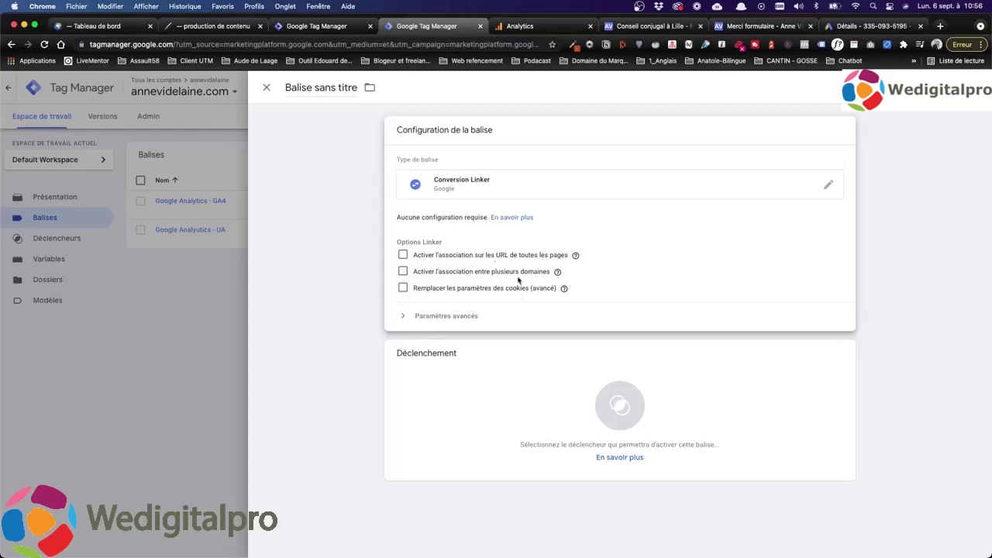
{"action": "left_click", "coordinate": [620, 396]}
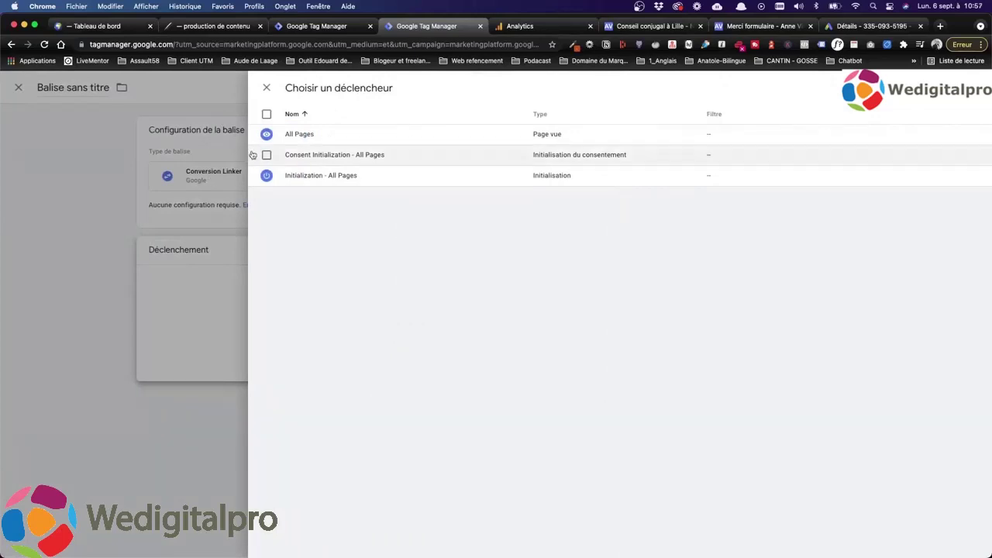
{"action": "left_click", "coordinate": [295, 136]}
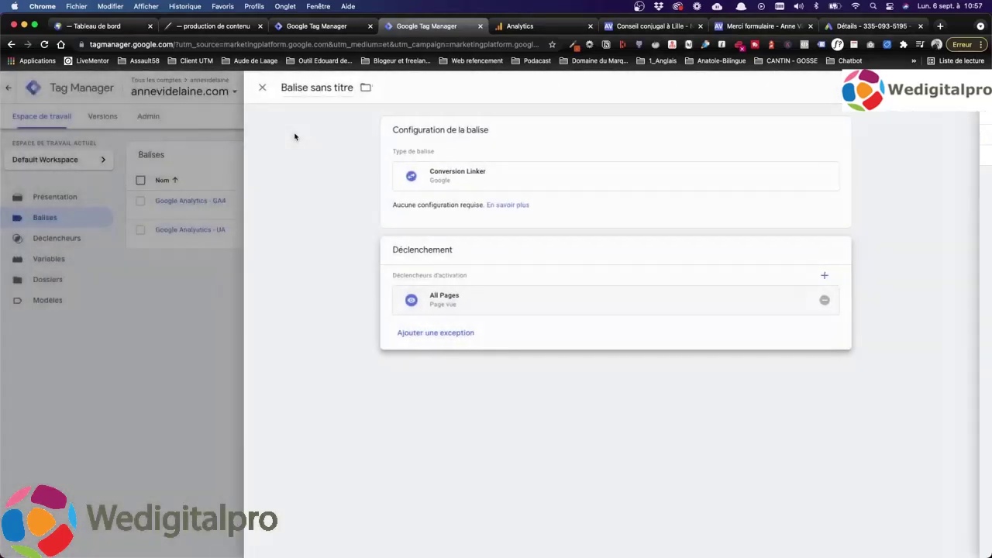
Step: Name the tag "Google Ads Conversion Linker" and save it
{"action": "left_click", "coordinate": [293, 91]}
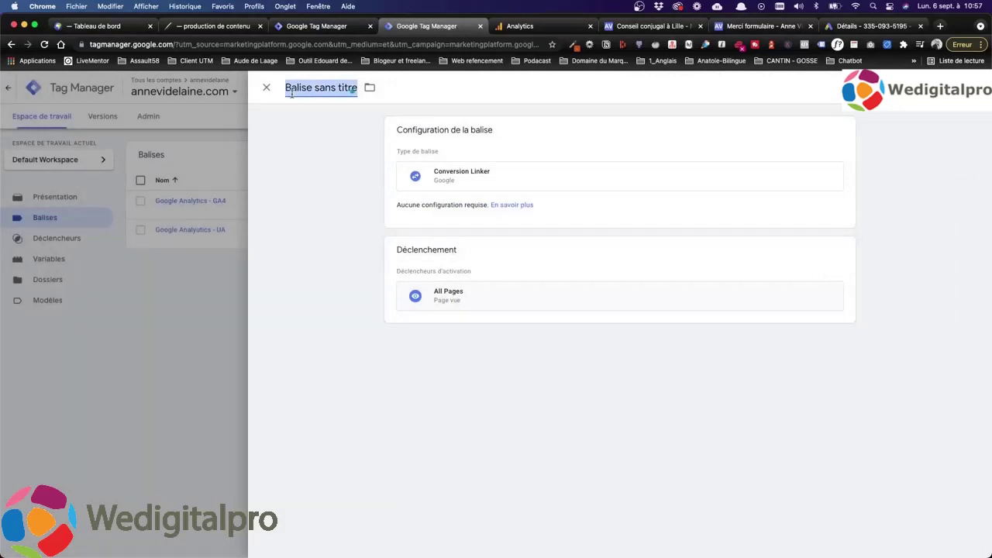
{"action": "type", "text": "Google Ad"}
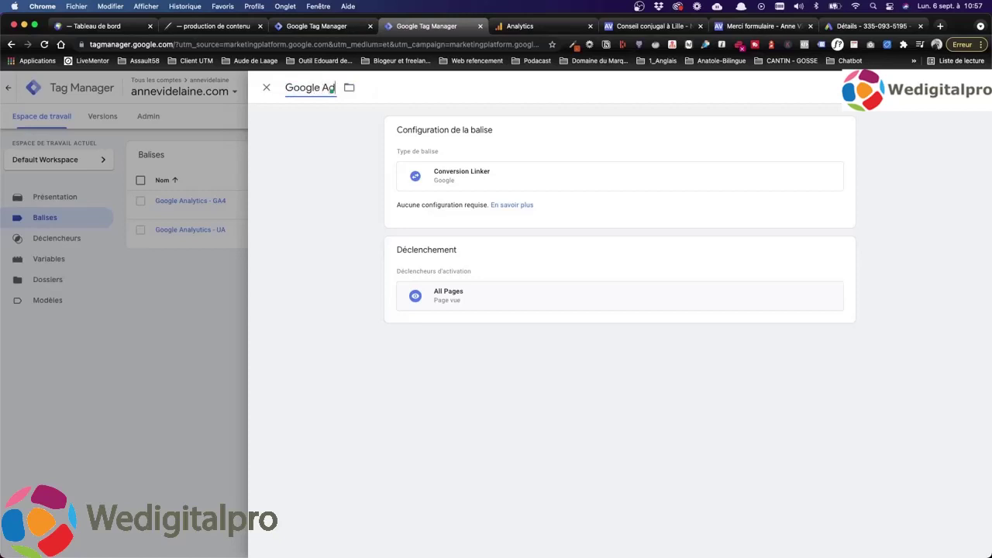
{"action": "type", "text": "s Conversion Li"}
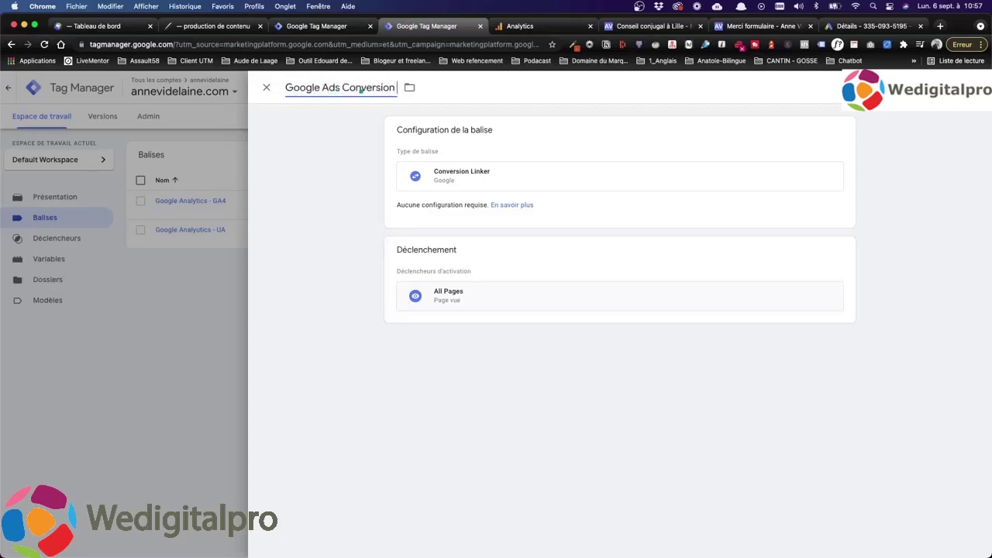
{"action": "type", "text": "nker"}
{"action": "left_click", "coordinate": [961, 87]}
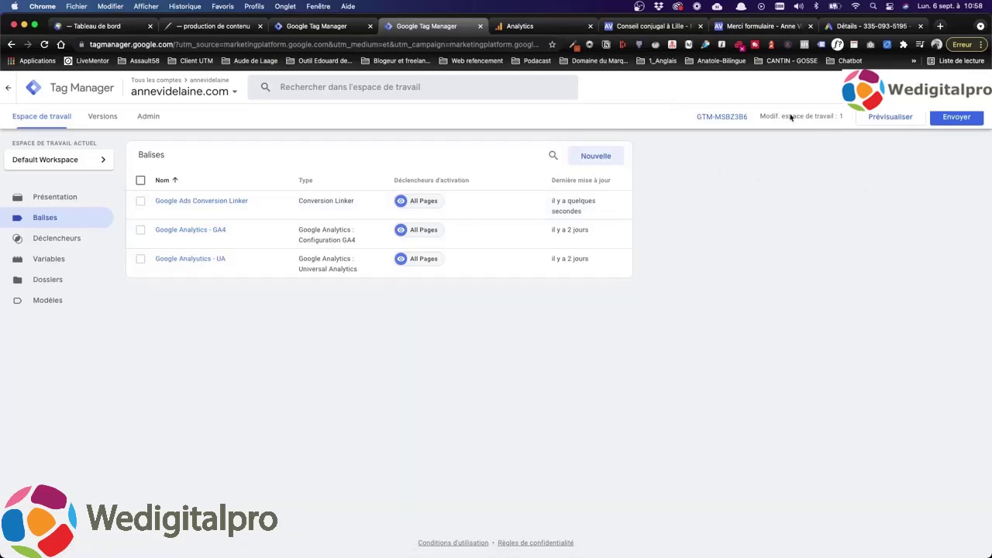
Step: Check the workspace's modification count, switch to Google Ads and review the contact form conversion's settings and Tag Manager instructions
{"action": "left_click_drag", "start_coordinate": [780, 118], "coordinate": [847, 117]}
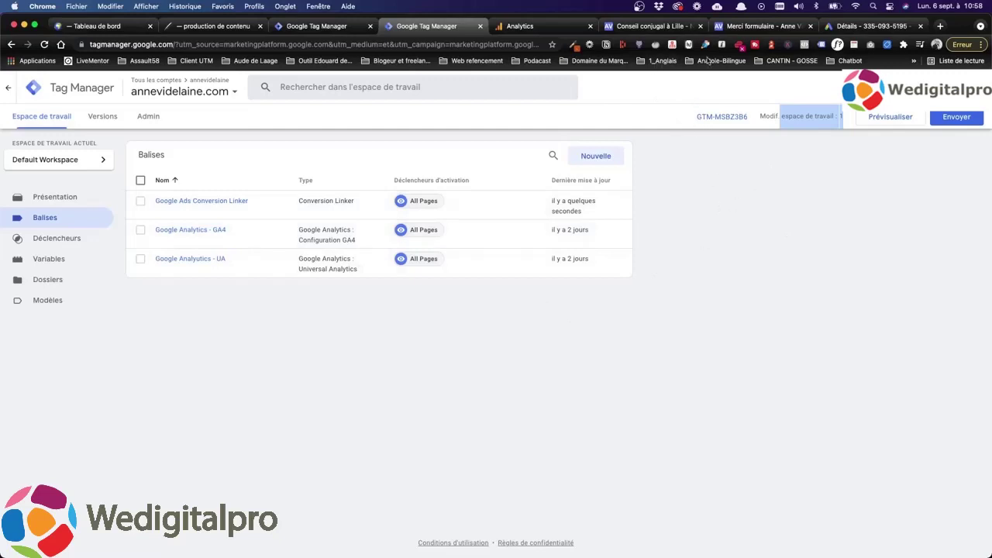
{"action": "left_click", "coordinate": [872, 25]}
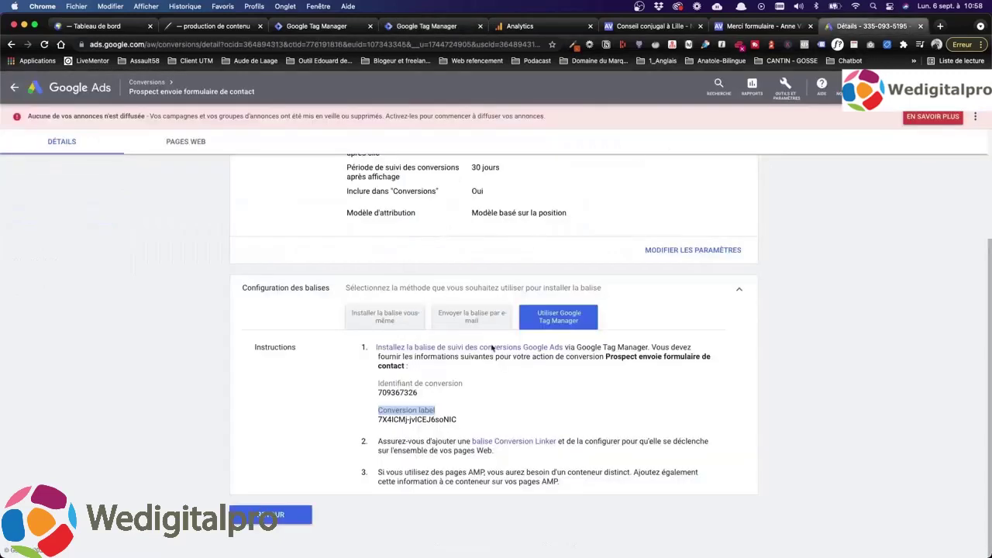
{"action": "scroll", "coordinate": [515, 315], "scroll_direction": "up", "scroll_amount": 3}
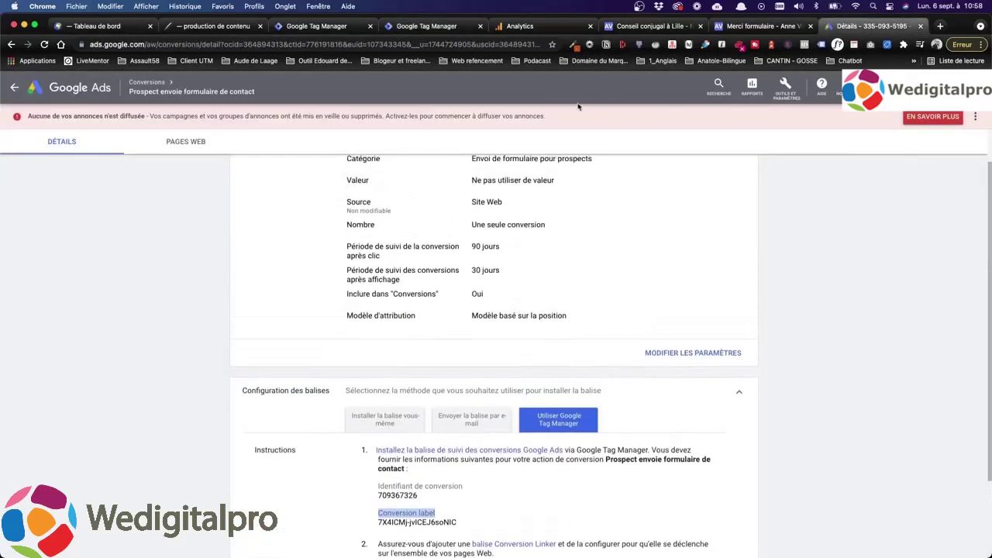
Step: Switch to Google Tag Manager, create a new tag and name it "Google Ads - Conversion envoie formulaire"
{"action": "left_click", "coordinate": [430, 25]}
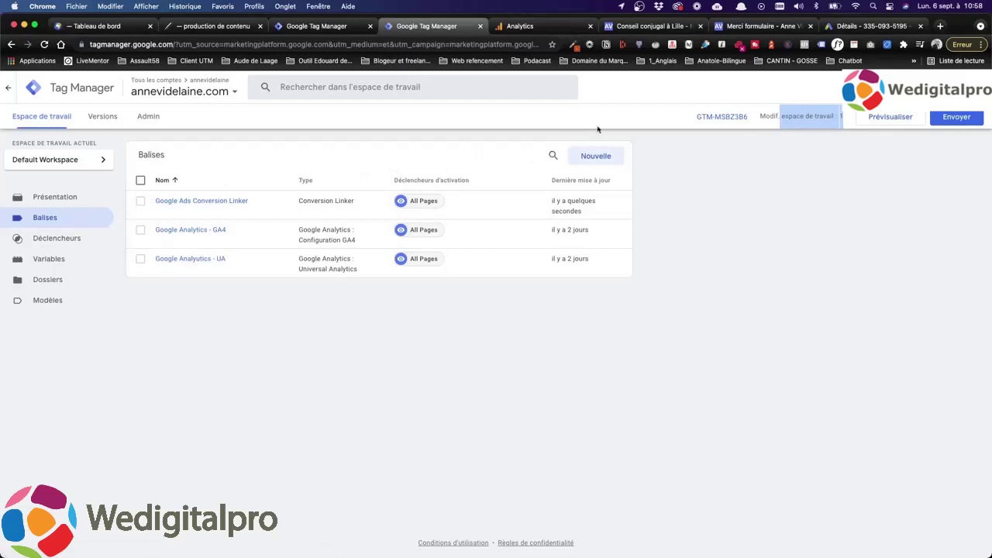
{"action": "left_click", "coordinate": [609, 156]}
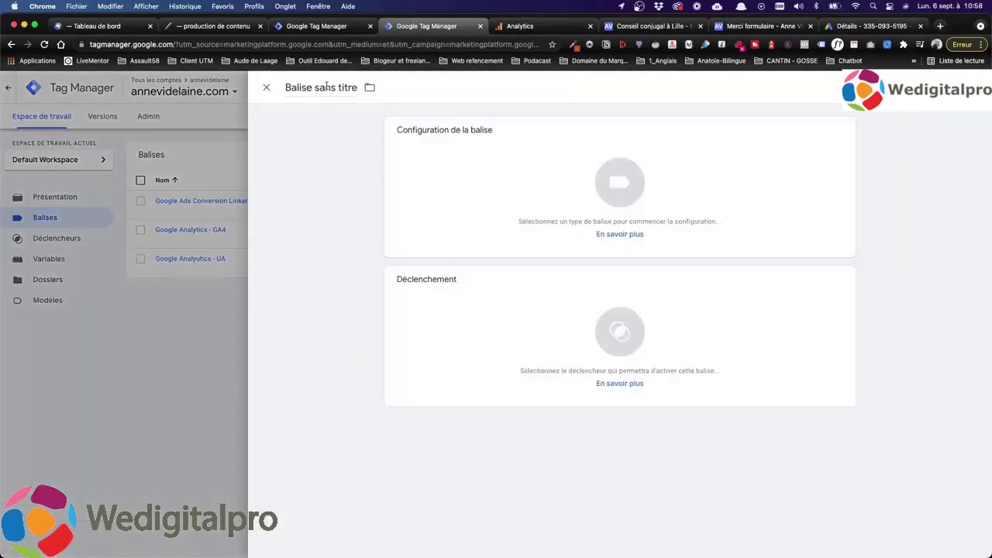
{"action": "left_click", "coordinate": [326, 86]}
{"action": "type", "text": "Google Ads - Envoie"}
{"action": "key", "text": "BackSpace"}
{"action": "key", "text": "BackSpace"}
{"action": "key", "text": "BackSpace"}
{"action": "key", "text": "BackSpace"}
{"action": "key", "text": "BackSpace"}
{"action": "key", "text": "BackSpace"}
{"action": "key", "text": "BackSpace"}
{"action": "key", "text": "BackSpace"}
{"action": "key", "text": "BackSpace"}
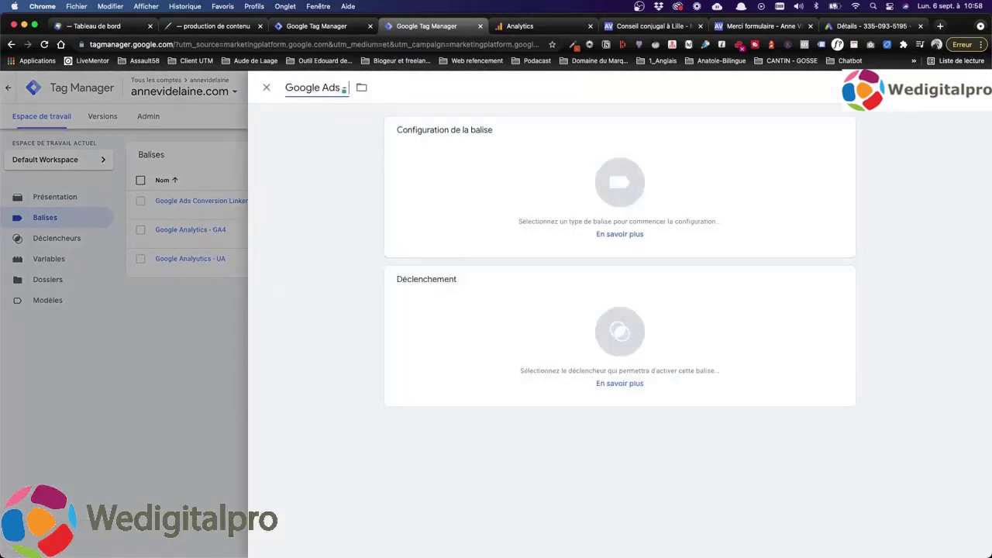
{"action": "type", "text": "- Conversion"}
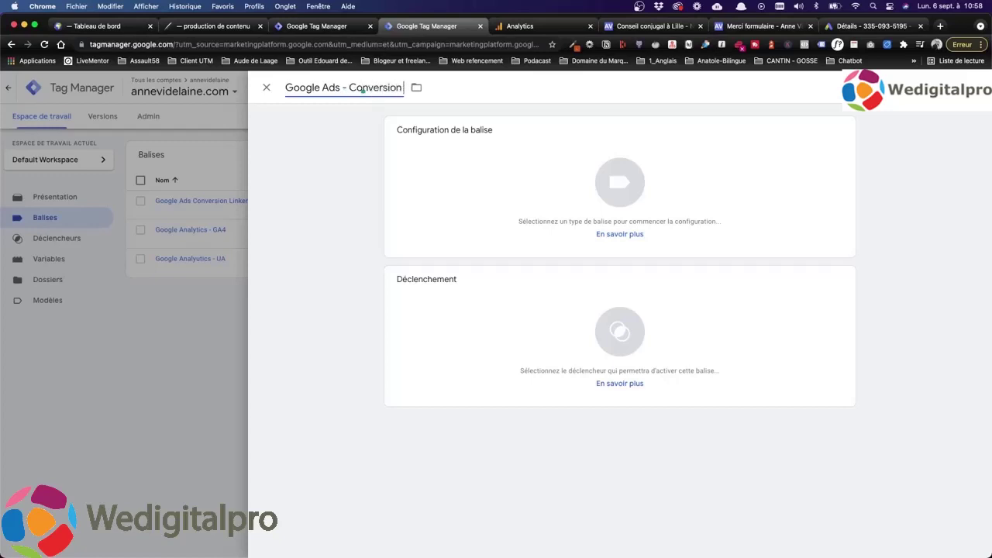
{"action": "type", "text": " envoie formulaire"}
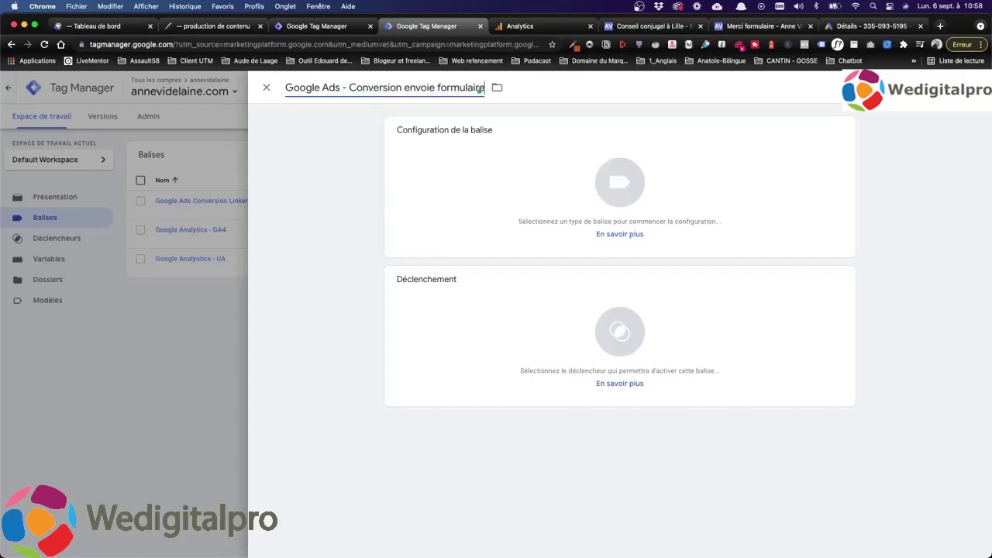
Step: Set the new tag's type to "Suivi des conversions Google Ads"
{"action": "left_click", "coordinate": [559, 186]}
{"action": "left_click", "coordinate": [559, 186]}
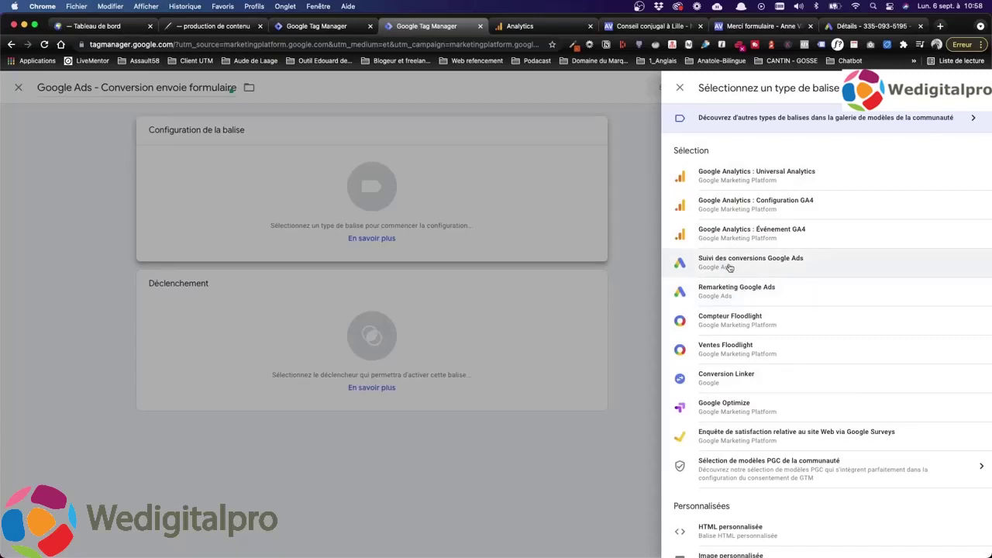
{"action": "left_click", "coordinate": [728, 263]}
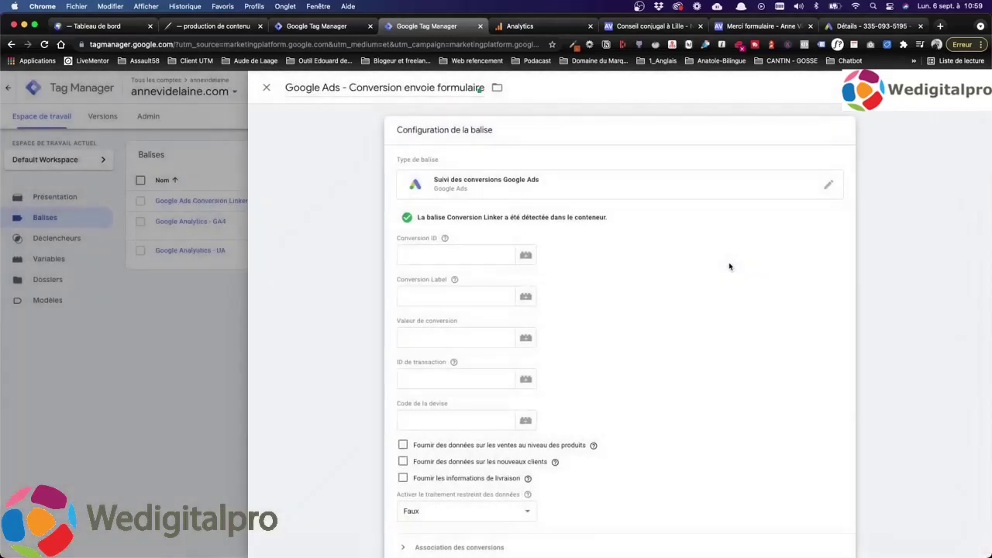
Step: Copy the contact form conversion's ID and label from Google Ads into the tag's Conversion ID and Conversion Label
{"action": "left_click", "coordinate": [491, 237]}
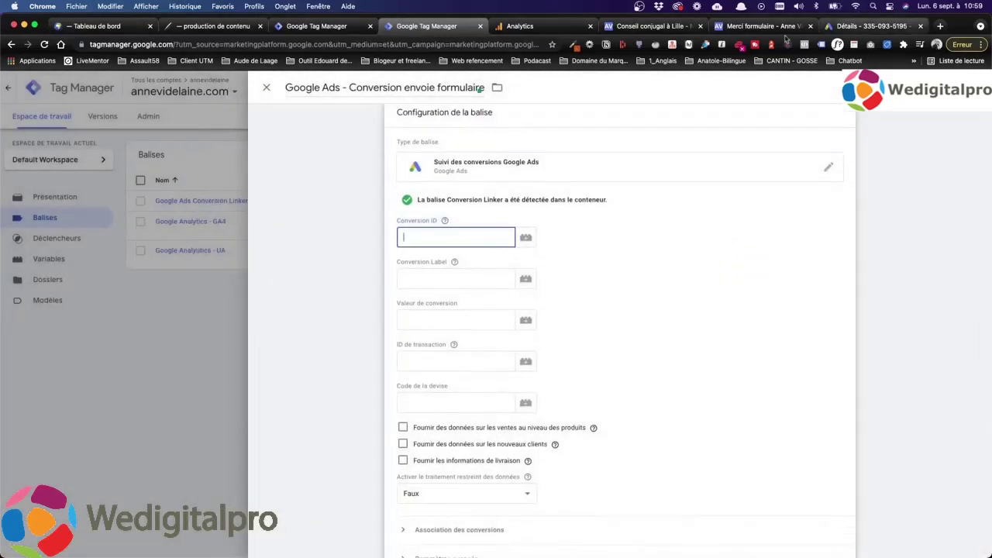
{"action": "left_click", "coordinate": [868, 25]}
{"action": "scroll", "coordinate": [404, 327], "scroll_direction": "down", "scroll_amount": 3}
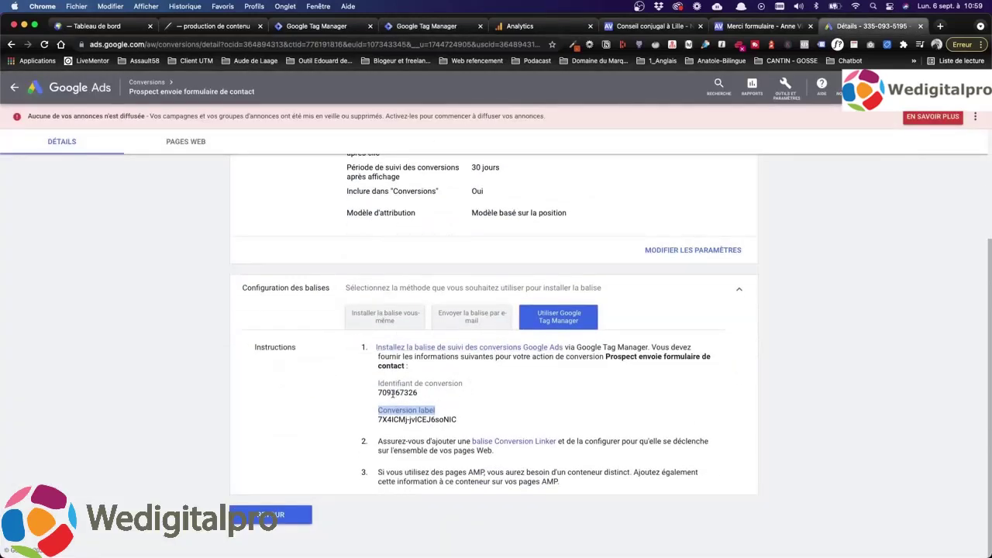
{"action": "left_click_drag", "start_coordinate": [247, 286], "coordinate": [304, 284]}
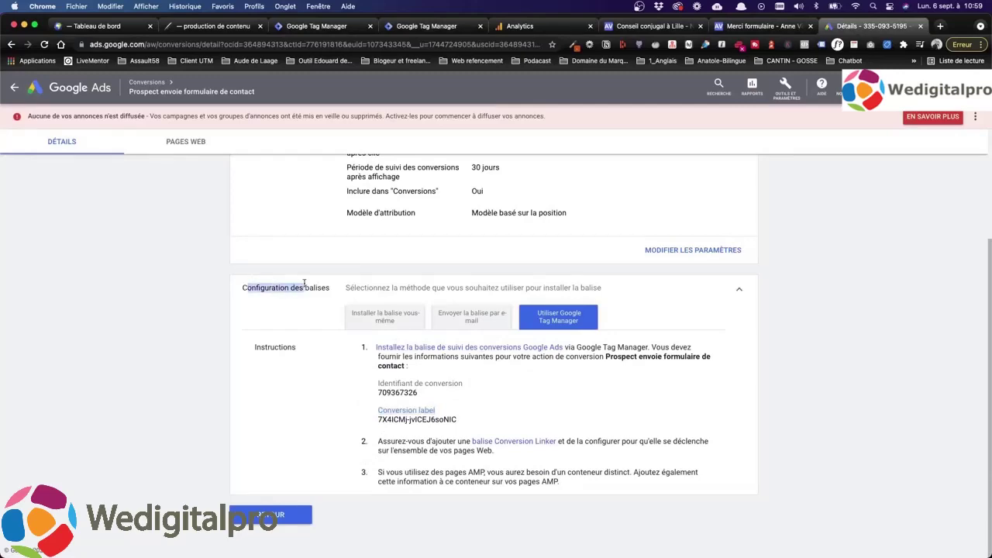
{"action": "double_click", "coordinate": [394, 393]}
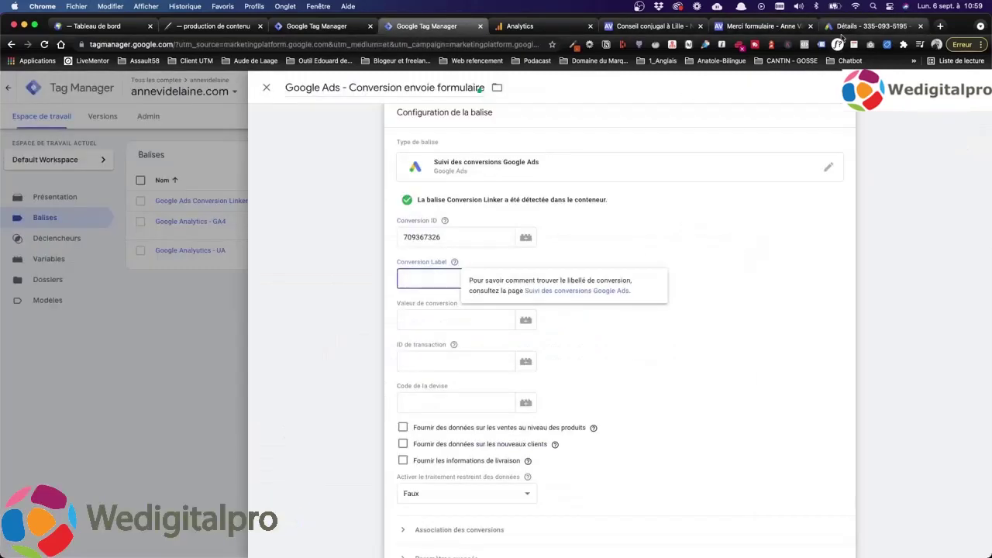
{"action": "left_click", "coordinate": [849, 32]}
{"action": "left_click_drag", "start_coordinate": [380, 419], "coordinate": [408, 419]}
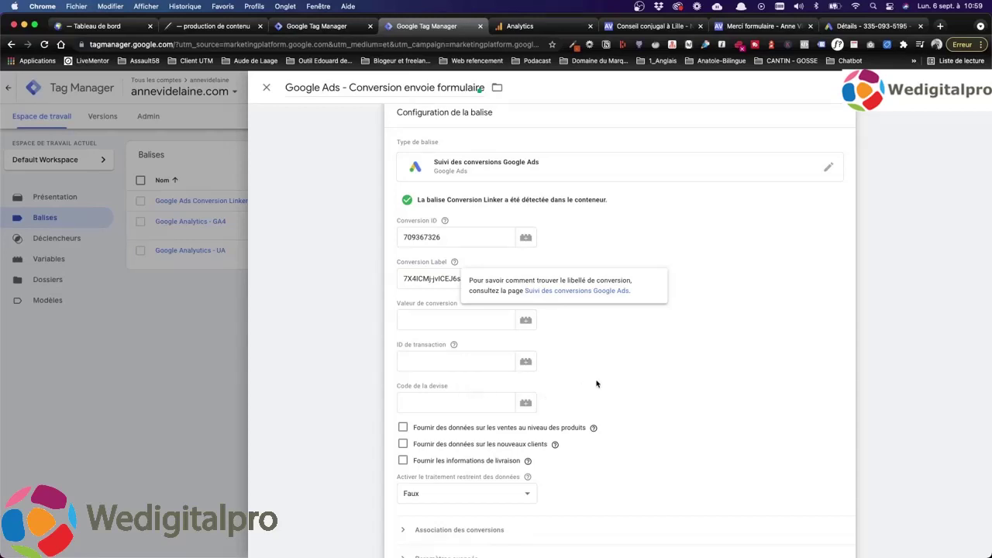
Step: Add a new trigger to the conversion tag and set its type to "Page vue"
{"action": "scroll", "coordinate": [597, 383], "scroll_direction": "down", "scroll_amount": 5}
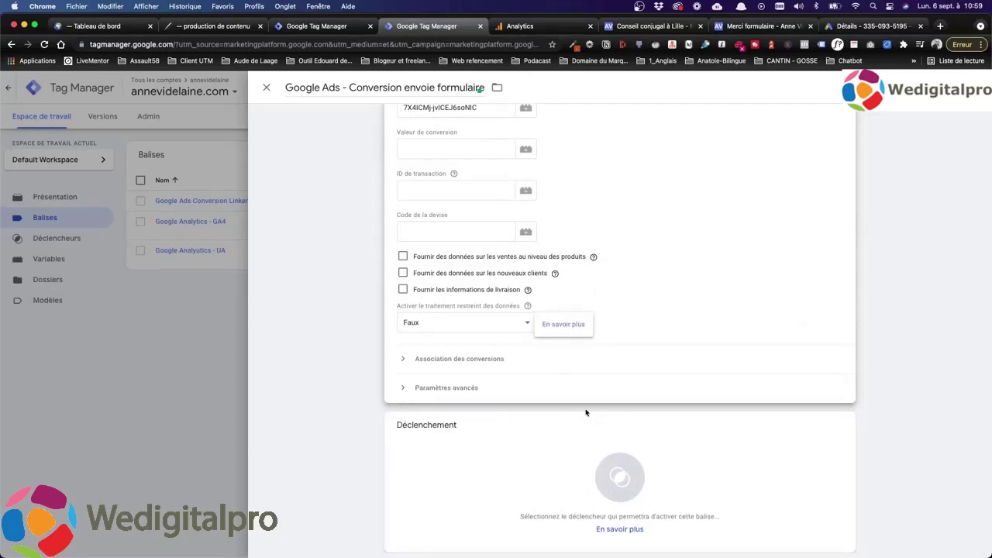
{"action": "left_click", "coordinate": [620, 476]}
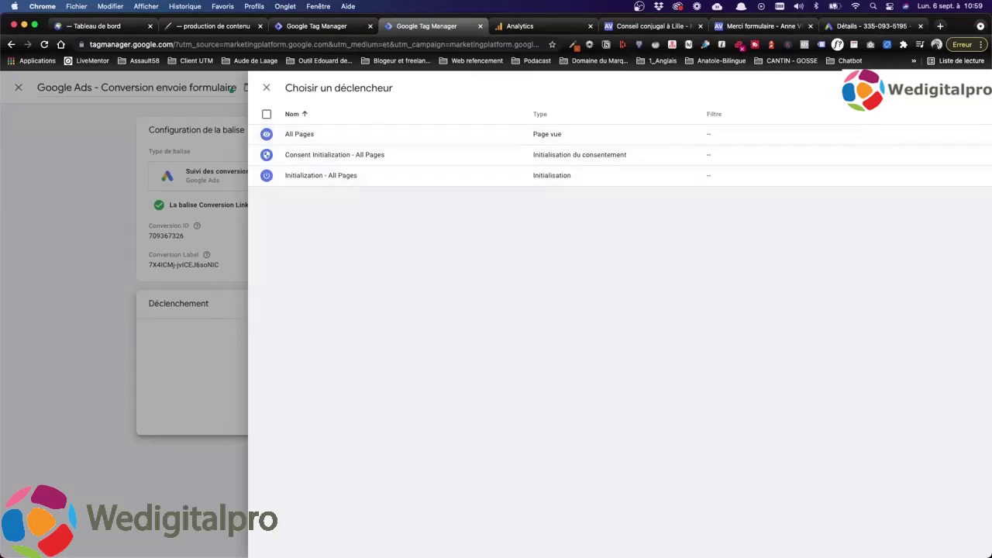
{"action": "left_click", "coordinate": [973, 88]}
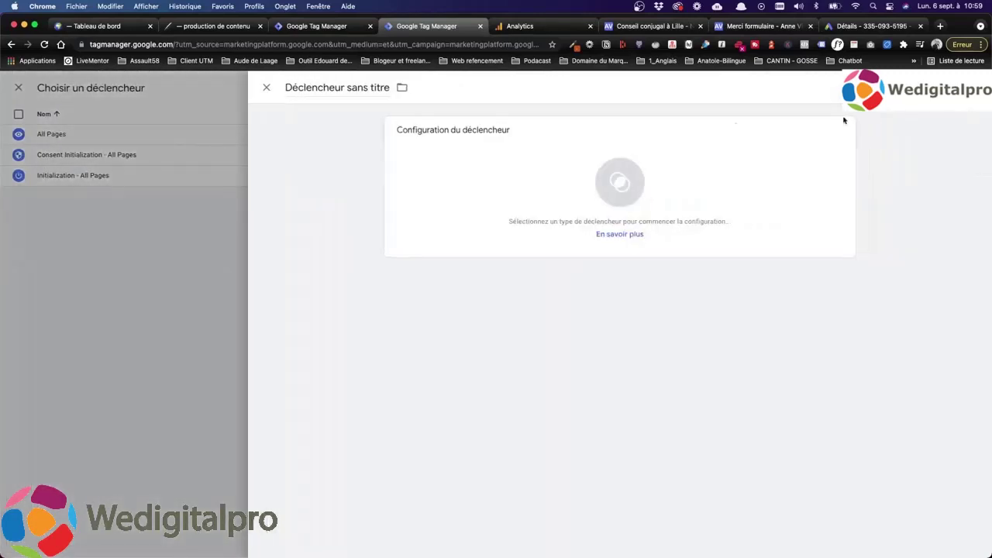
{"action": "left_click", "coordinate": [608, 179]}
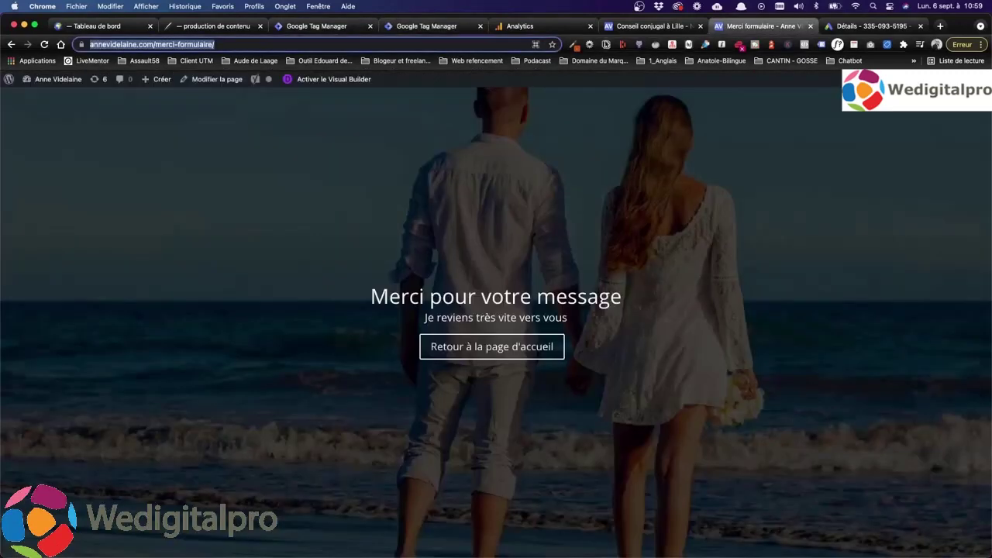
Step: Copy the full address of the website's /merci-formulaire/ thank-you page and return to the trigger in Google Tag Manager
{"action": "left_click", "coordinate": [624, 27]}
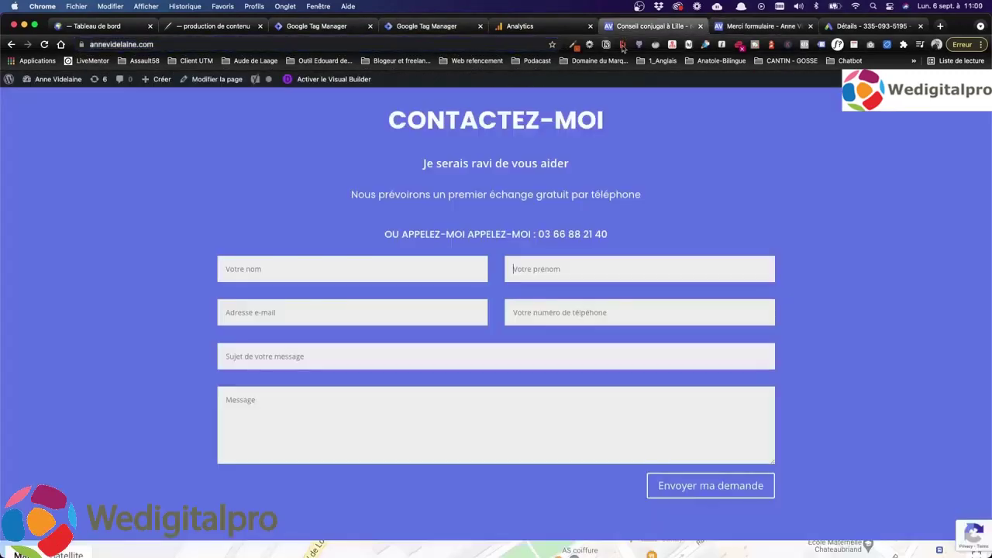
{"action": "left_click", "coordinate": [756, 27]}
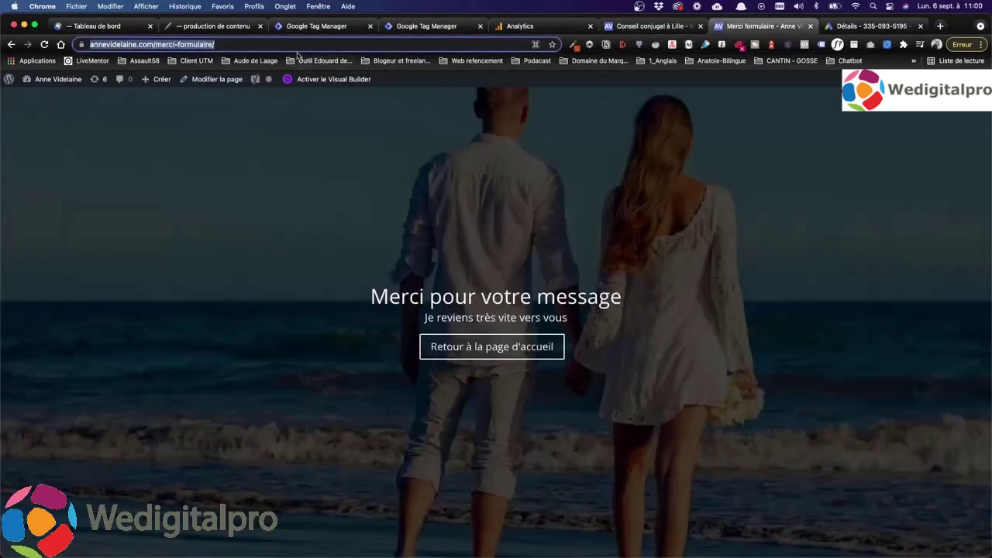
{"action": "left_click", "coordinate": [238, 44]}
{"action": "key", "text": "super+c"}
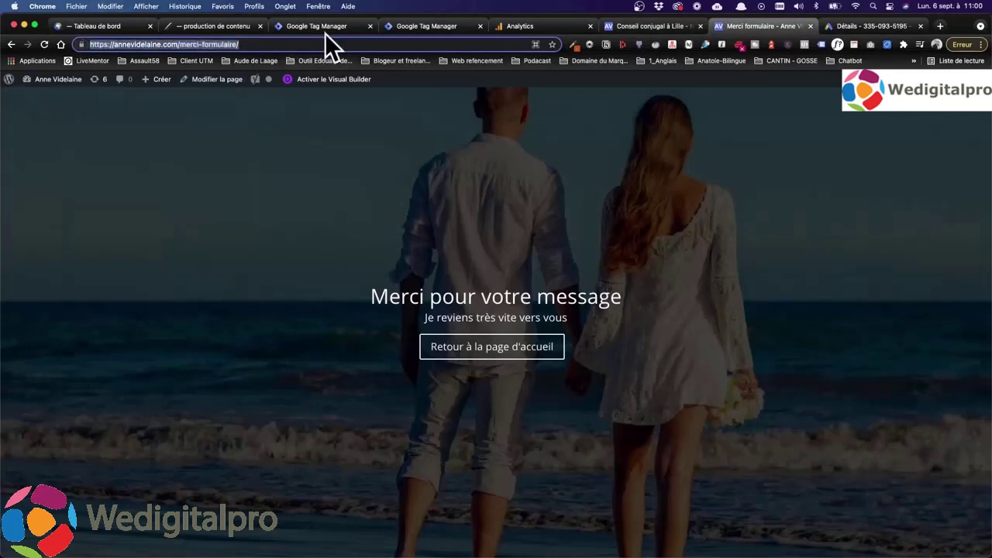
{"action": "left_click", "coordinate": [869, 28]}
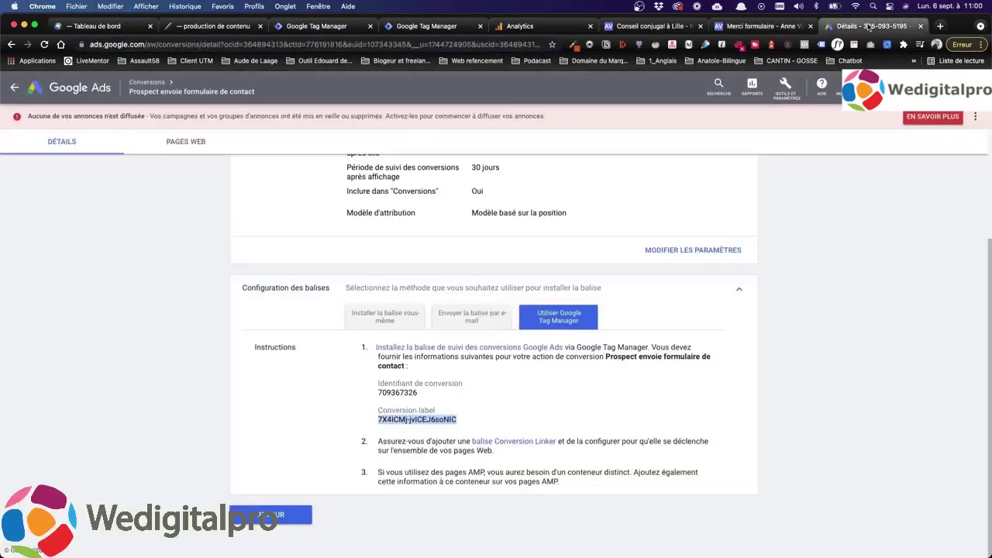
{"action": "left_click", "coordinate": [423, 26]}
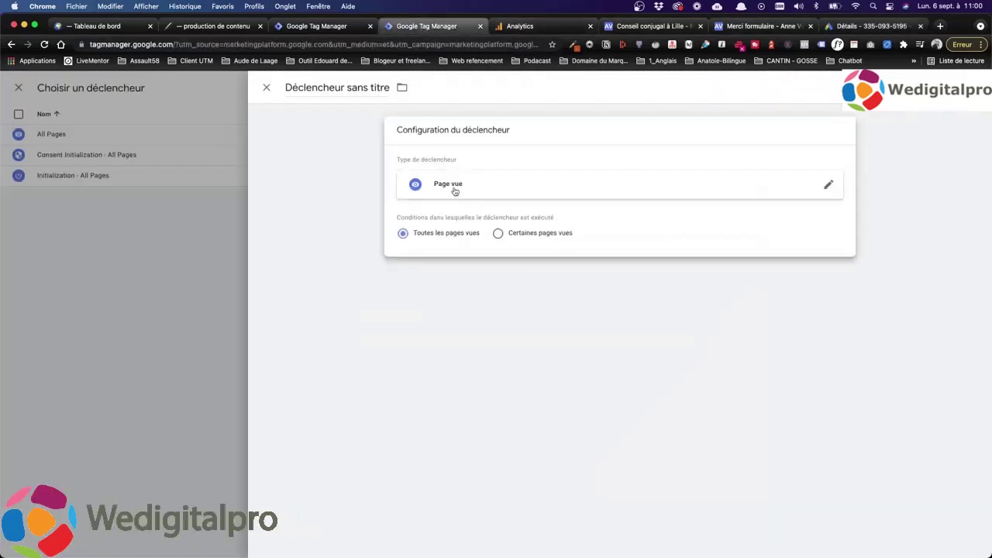
Step: Limit the trigger to "Certaines pages vues" where Page URL "est égal(e) à" the copied thank-you address, and check the page's URL path
{"action": "left_click", "coordinate": [496, 233]}
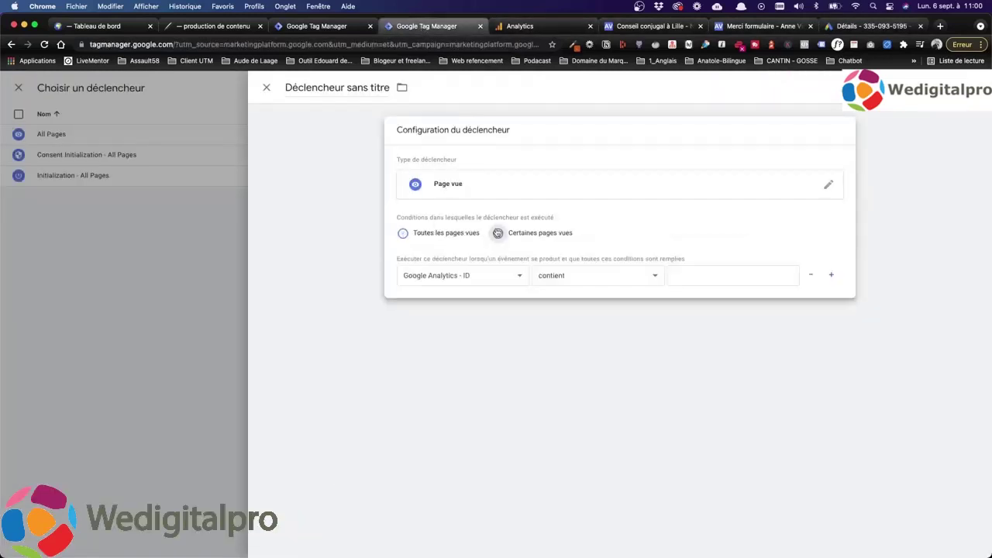
{"action": "left_click", "coordinate": [476, 278]}
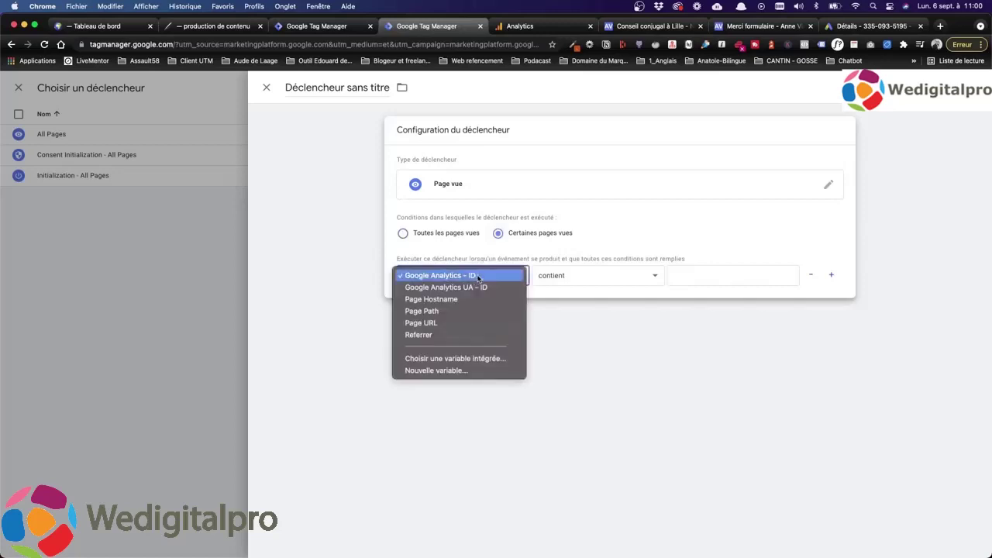
{"action": "left_click", "coordinate": [455, 322]}
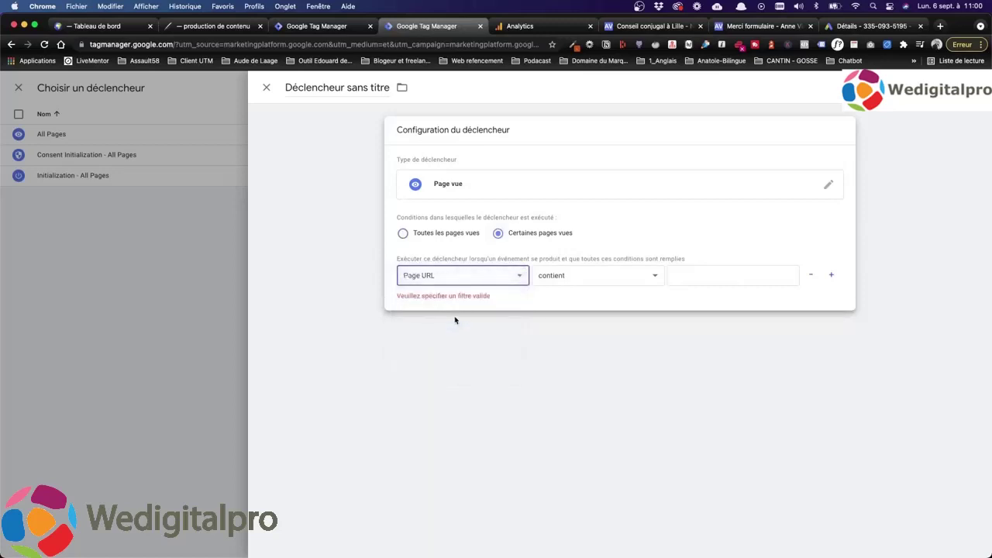
{"action": "left_click", "coordinate": [581, 277]}
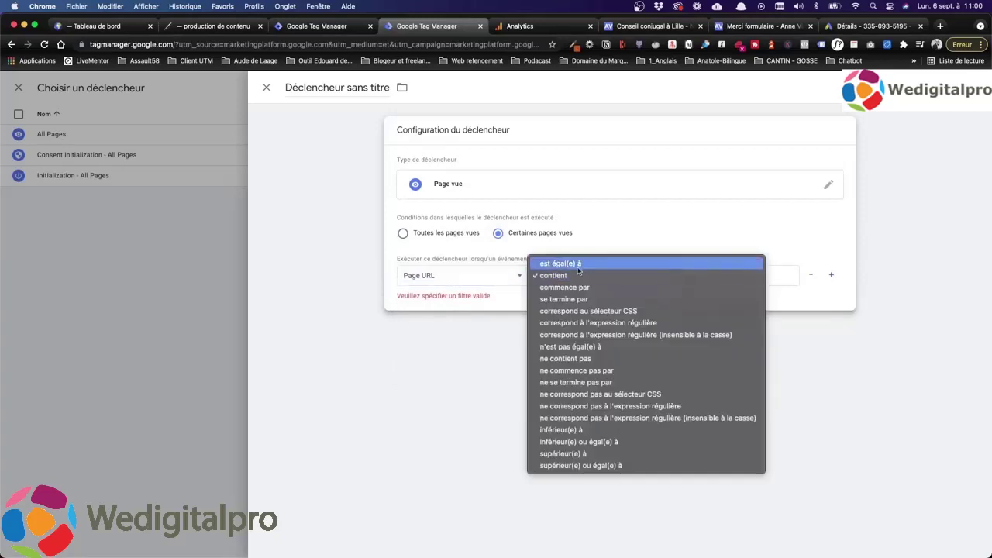
{"action": "left_click", "coordinate": [578, 264]}
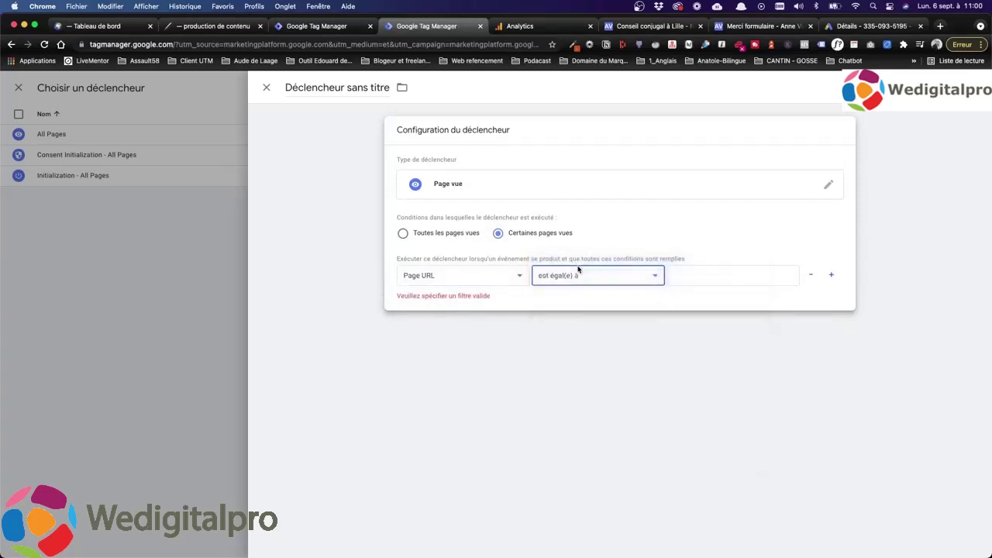
{"action": "left_click", "coordinate": [732, 274]}
{"action": "key", "text": "super+v"}
{"action": "left_click", "coordinate": [617, 281]}
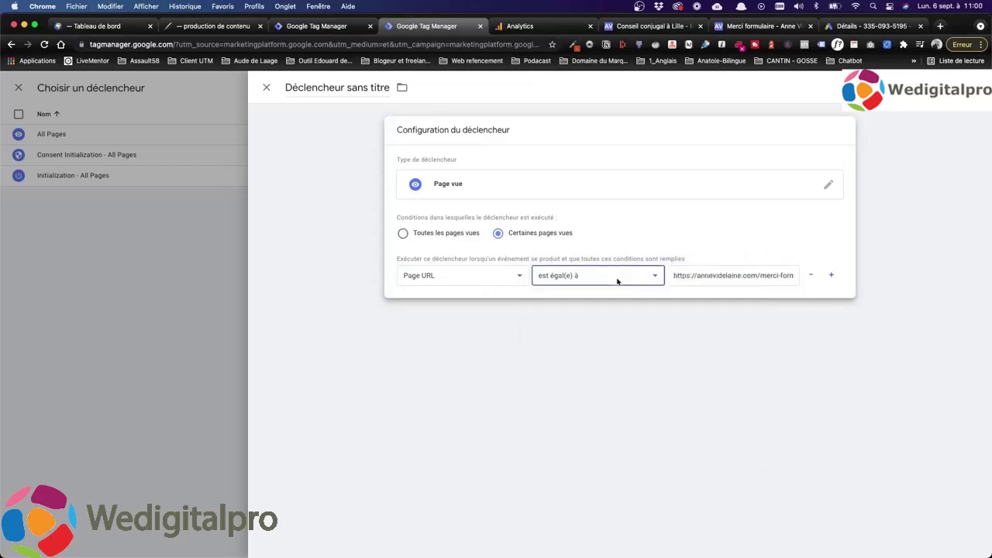
{"action": "left_click", "coordinate": [617, 280]}
{"action": "left_click", "coordinate": [744, 26]}
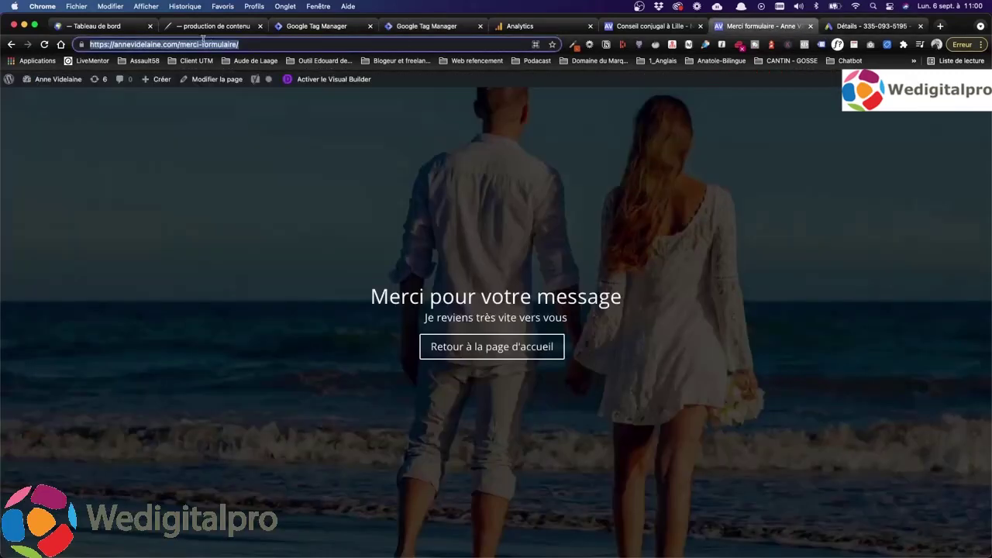
{"action": "left_click_drag", "start_coordinate": [181, 44], "coordinate": [233, 44]}
{"action": "left_click", "coordinate": [423, 28]}
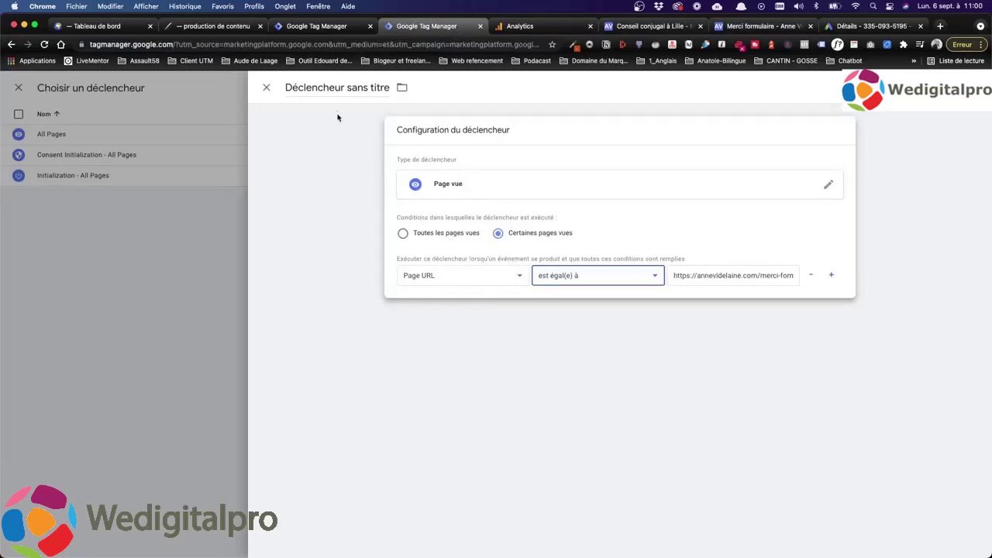
Step: Name the trigger "Page vue Google Ads - Envoie formulaire" and save it to the conversion tag
{"action": "triple_click", "coordinate": [335, 88]}
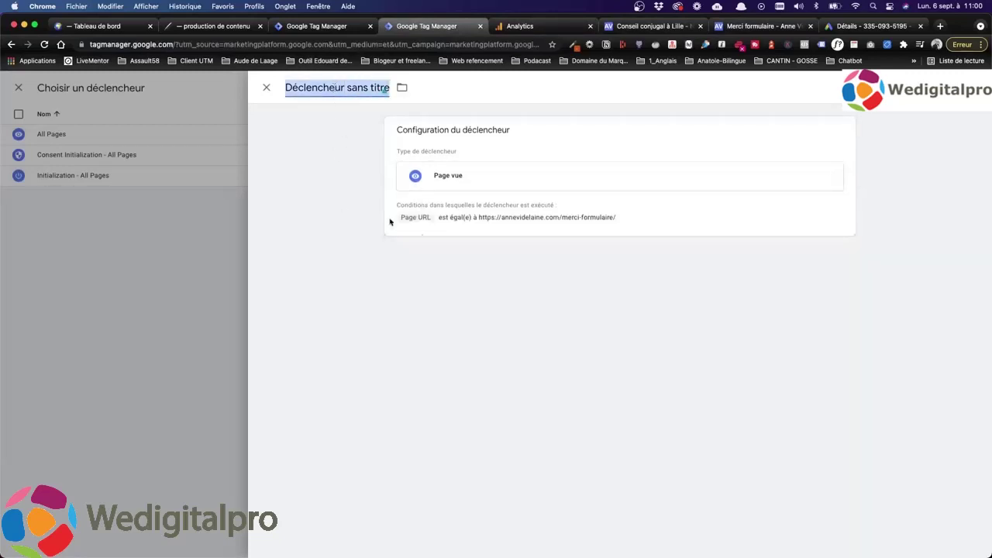
{"action": "type", "text": "Page"}
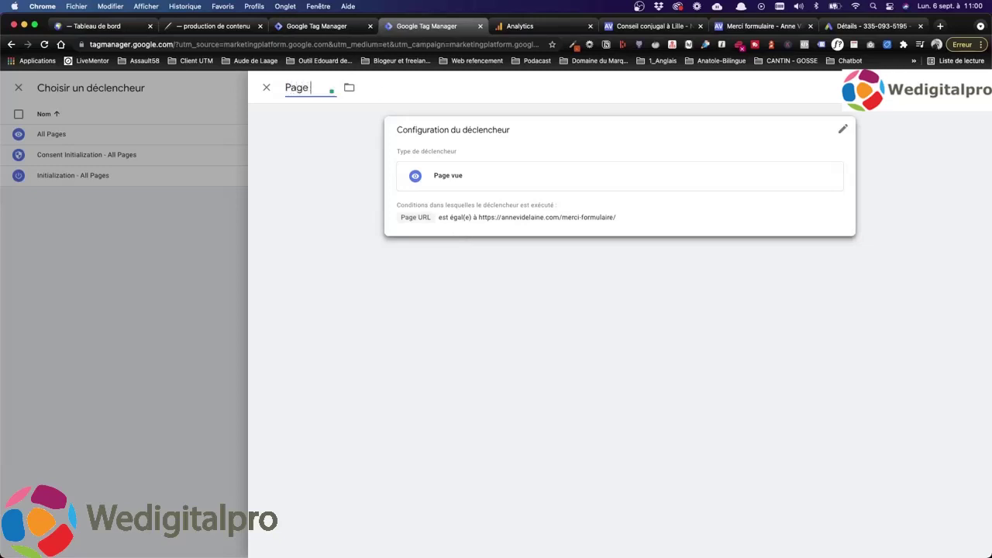
{"action": "type", "text": " vue Google A"}
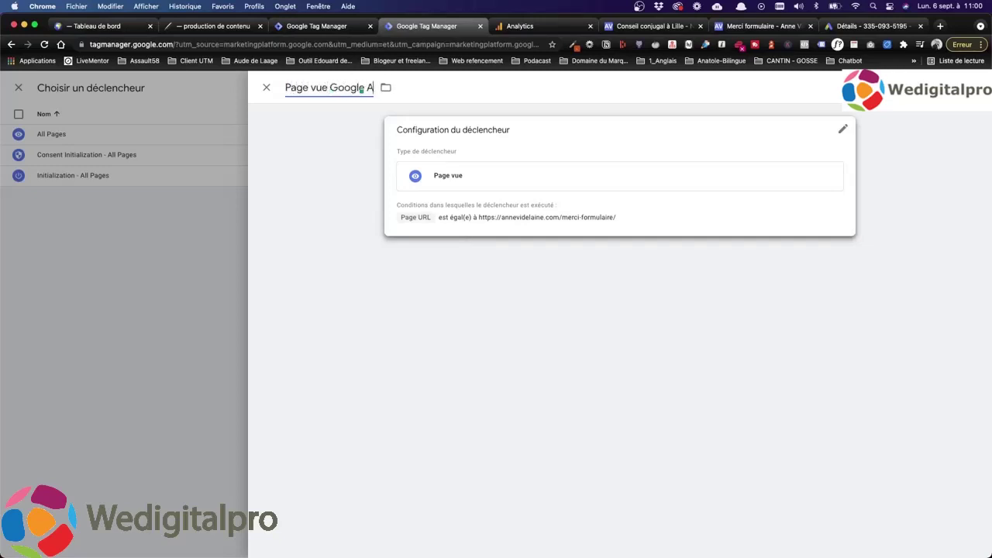
{"action": "type", "text": "ds - Envoie for"}
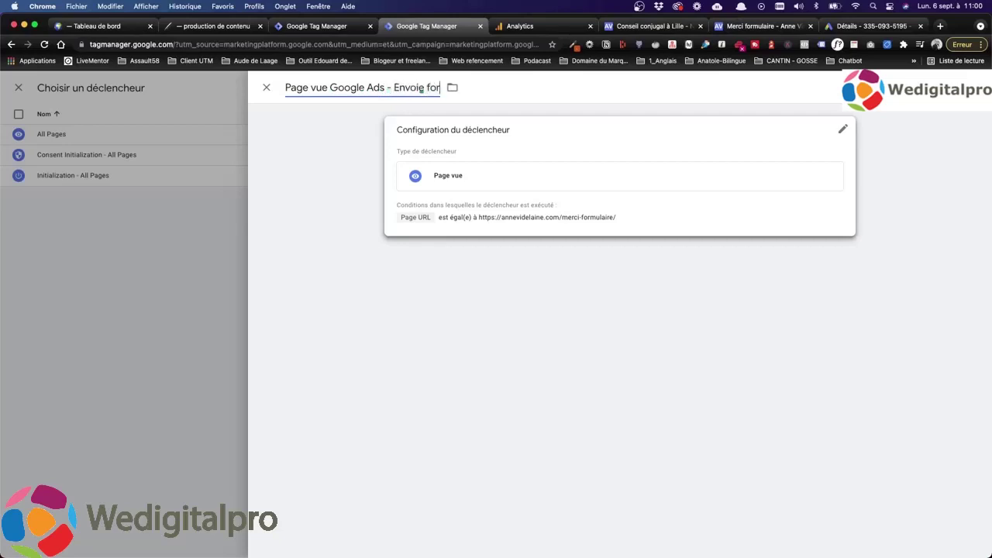
{"action": "type", "text": "mulaire"}
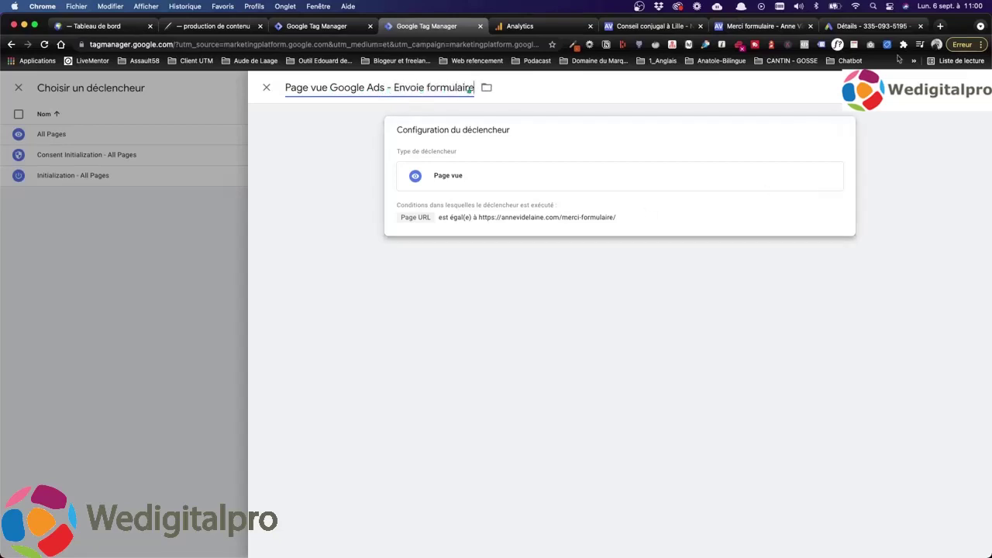
{"action": "key", "text": "Return"}
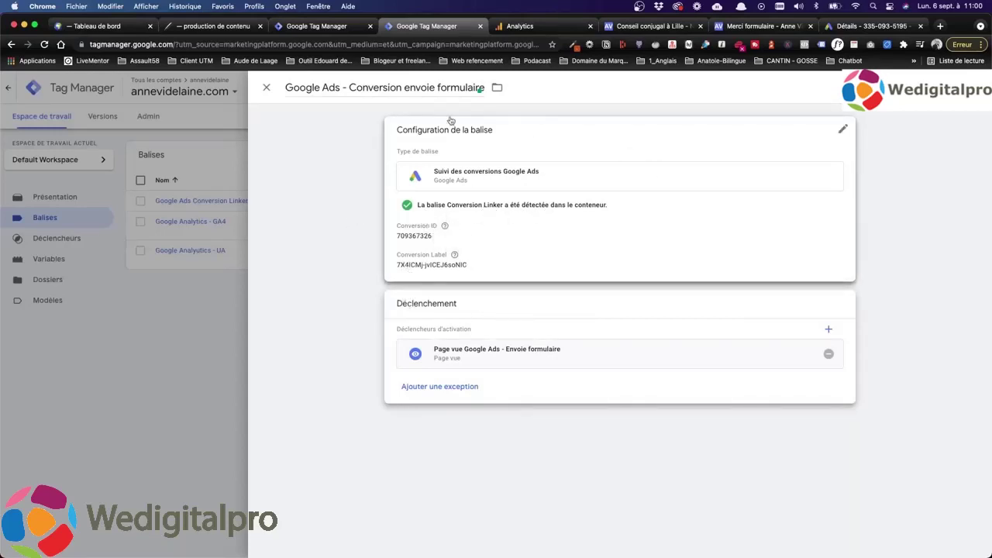
Step: Save the conversion tag, start the container's preview mode, and connect Tag Assistant to the website's home page URL
{"action": "left_click", "coordinate": [955, 88]}
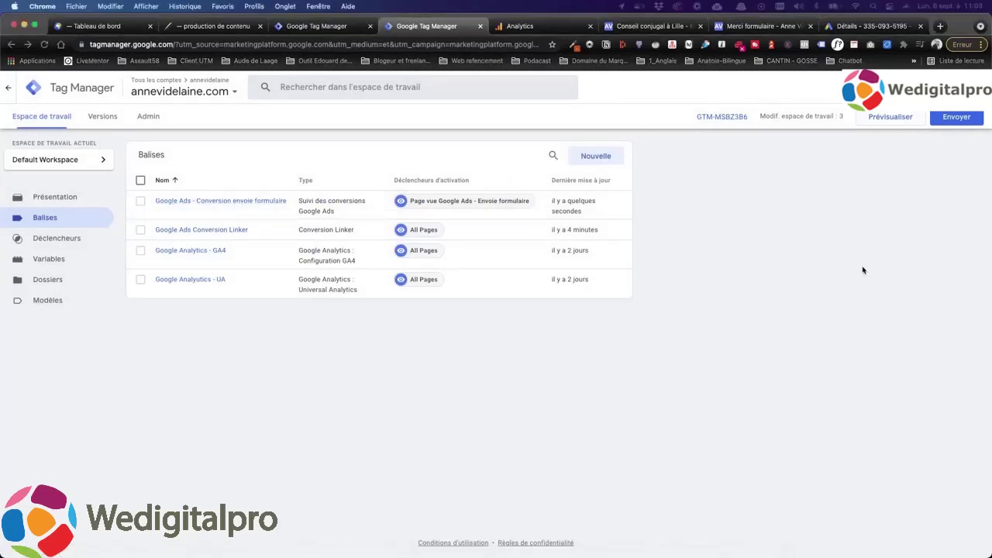
{"action": "left_click", "coordinate": [872, 117]}
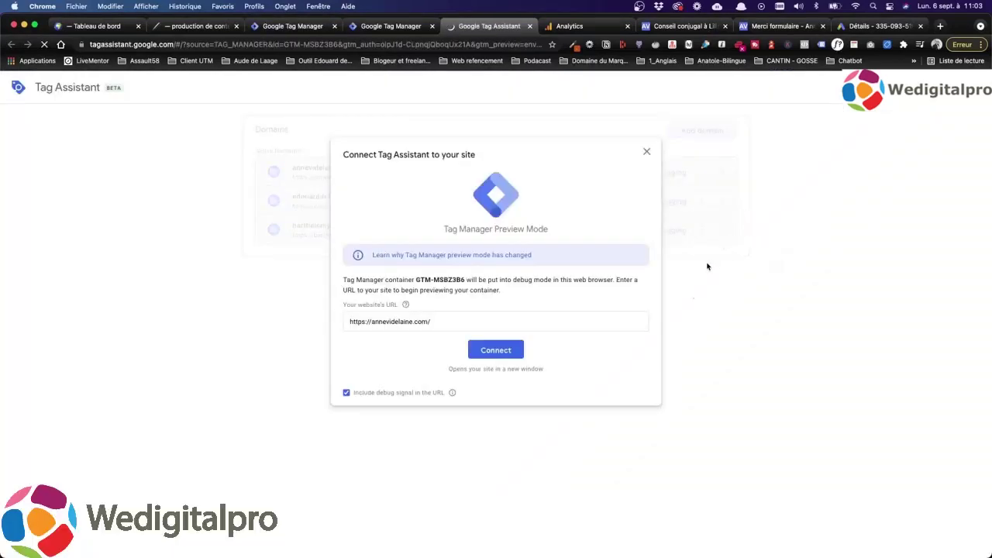
{"action": "left_click", "coordinate": [442, 326]}
{"action": "left_click", "coordinate": [493, 350]}
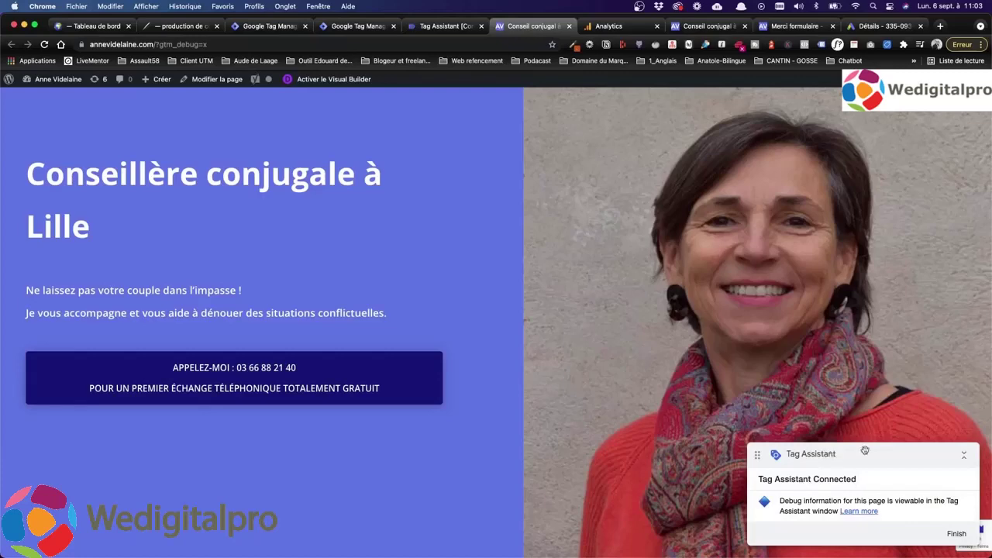
{"action": "left_click", "coordinate": [438, 28]}
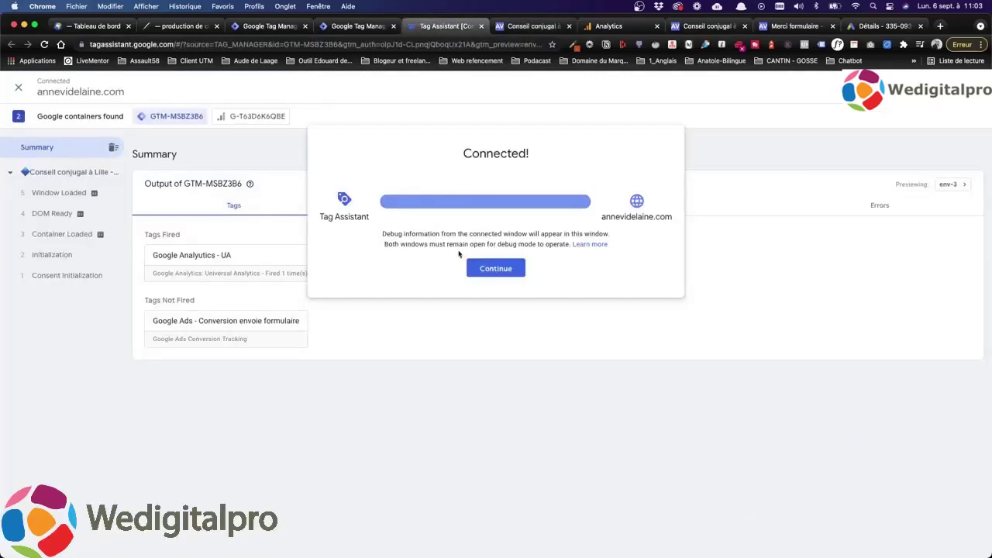
{"action": "left_click", "coordinate": [480, 269]}
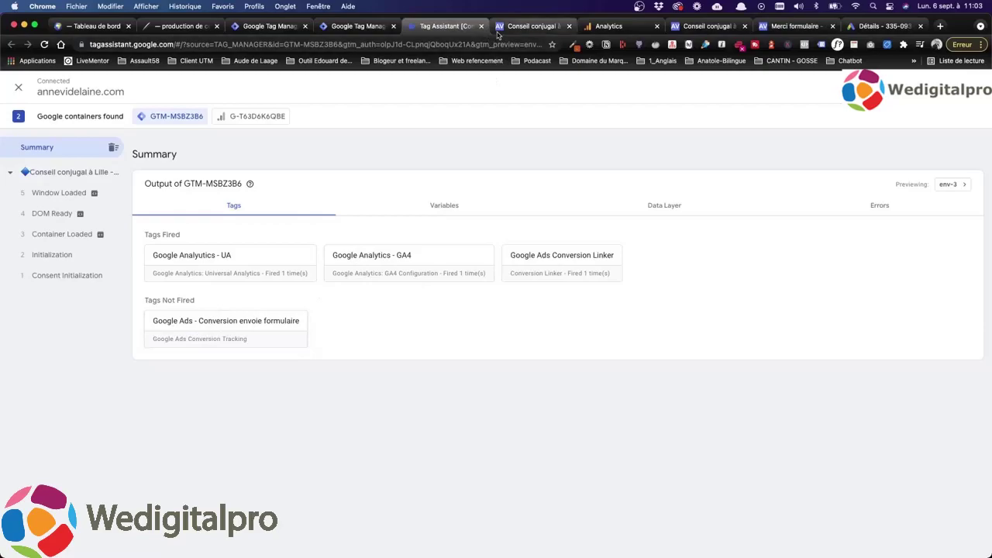
Step: Submit the home page's contact form with test name and contact details, subject "test sujet" and message "test message"
{"action": "left_click", "coordinate": [499, 31]}
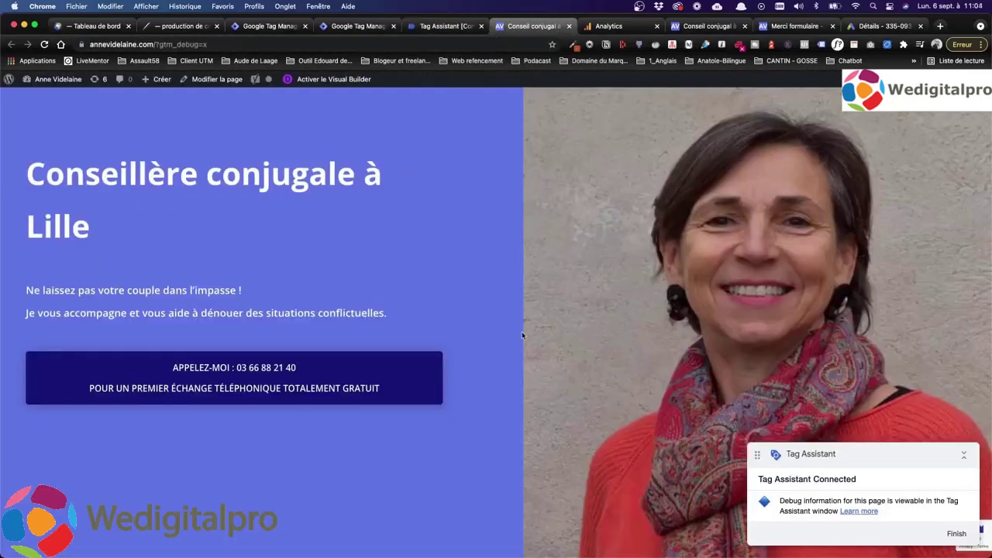
{"action": "scroll", "coordinate": [522, 335], "scroll_direction": "down", "scroll_amount": 10}
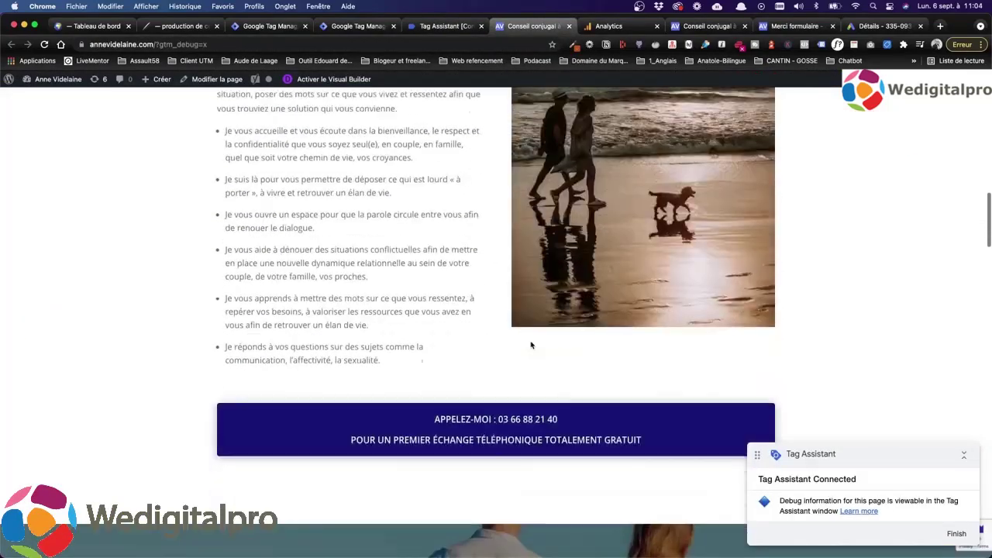
{"action": "scroll", "coordinate": [530, 344], "scroll_direction": "down", "scroll_amount": 15}
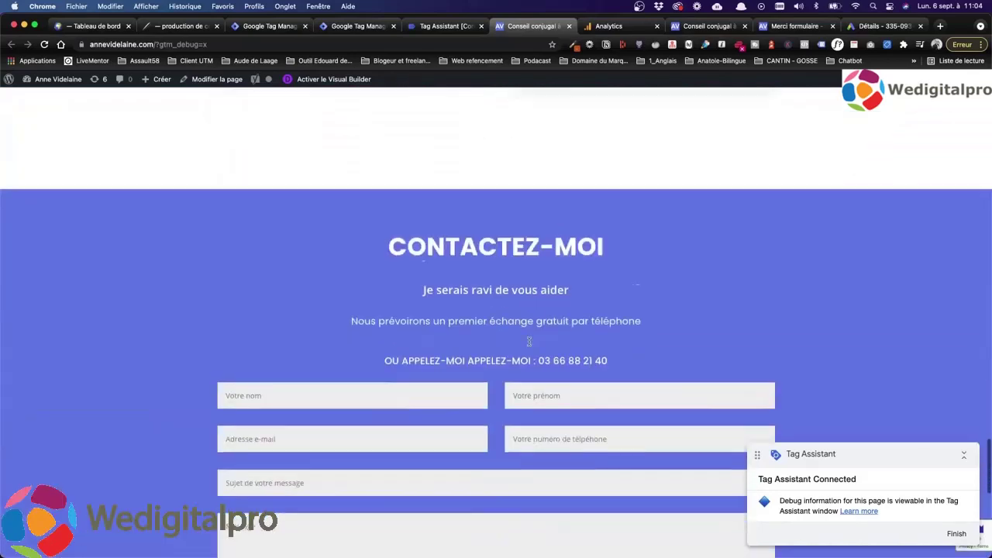
{"action": "scroll", "coordinate": [529, 341], "scroll_direction": "down", "scroll_amount": 3}
{"action": "left_click", "coordinate": [268, 197]}
{"action": "type", "text": "test nom"}
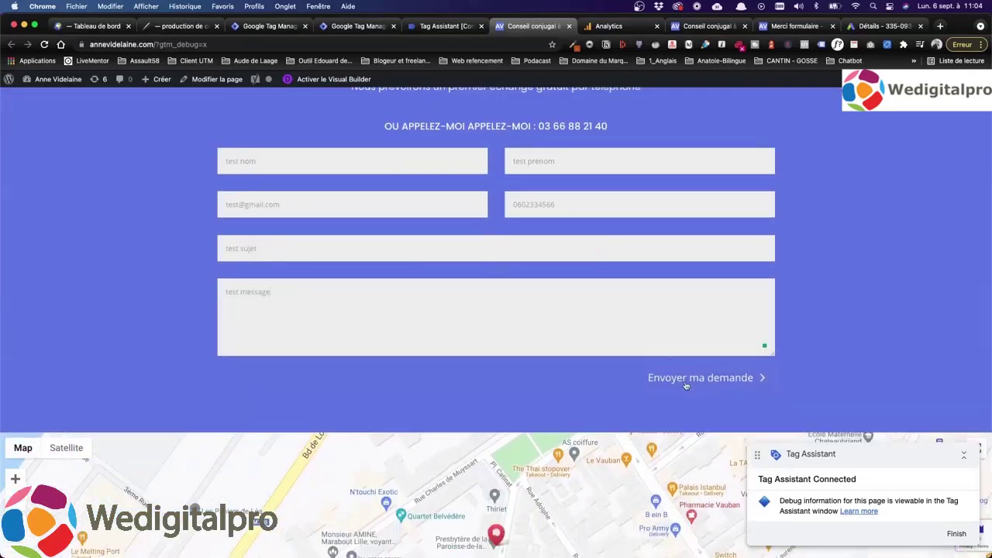
{"action": "left_click", "coordinate": [685, 385]}
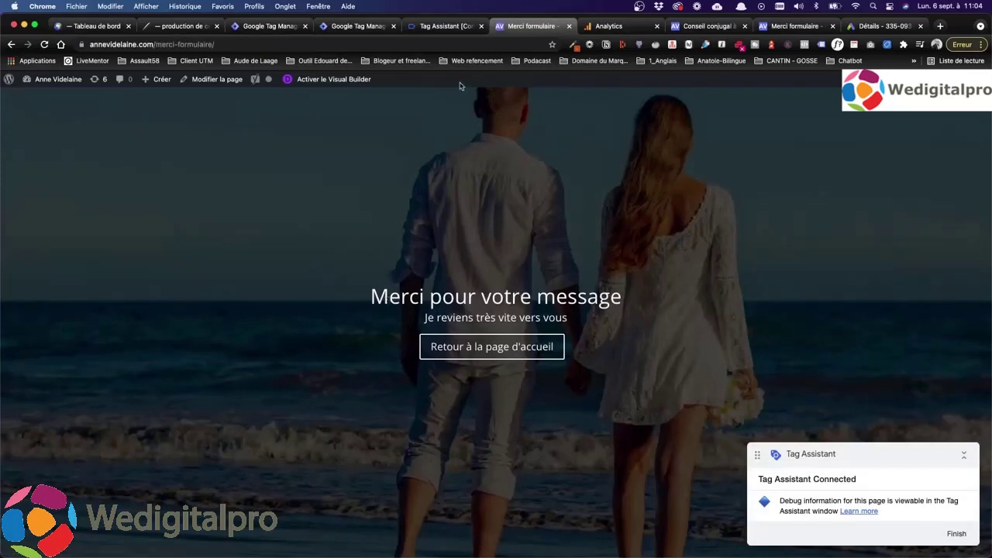
Step: Check in Tag Assistant whether the form conversion tag fired, close the test page and Tag Assistant, and return to Google Tag Manager
{"action": "left_click", "coordinate": [442, 31]}
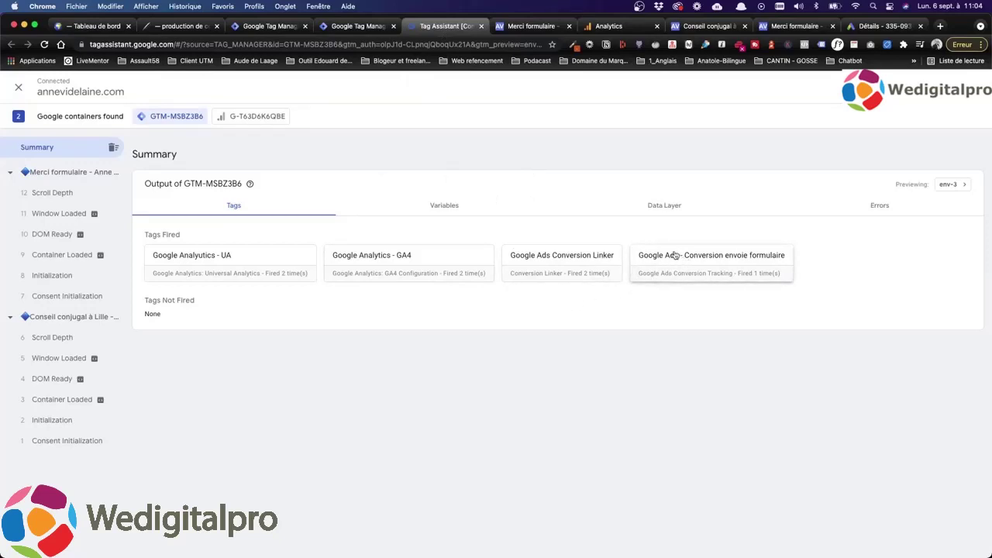
{"action": "left_click", "coordinate": [542, 31]}
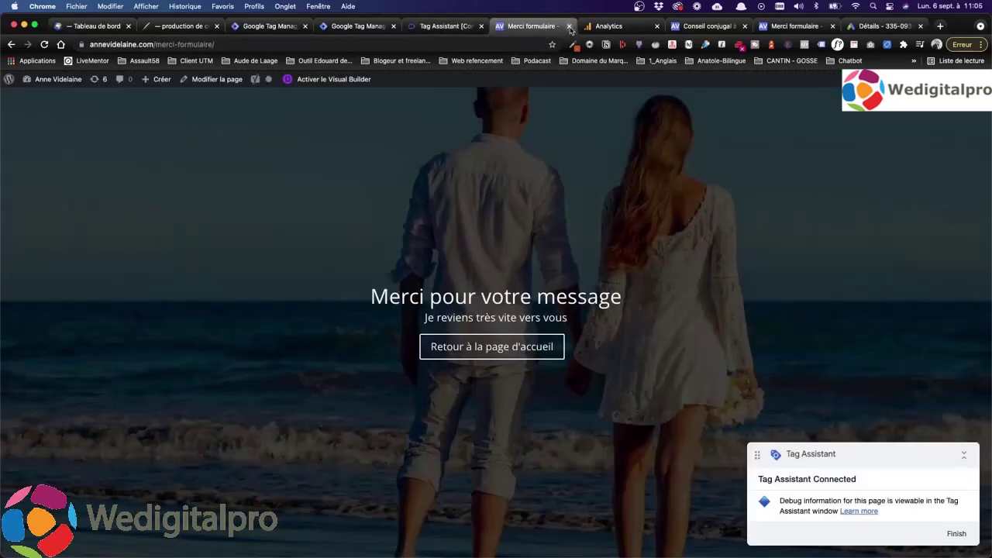
{"action": "left_click", "coordinate": [569, 26]}
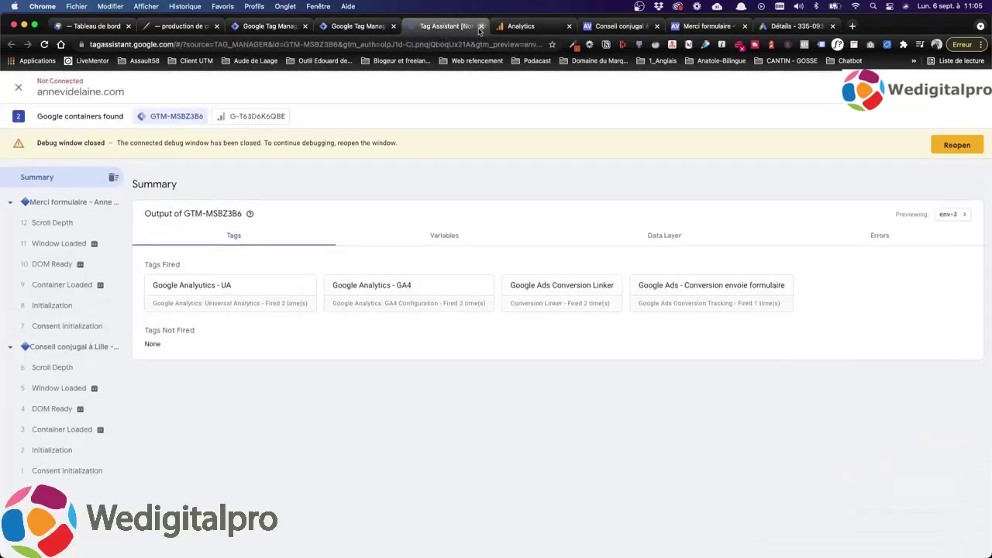
{"action": "left_click", "coordinate": [481, 26]}
{"action": "left_click", "coordinate": [360, 29]}
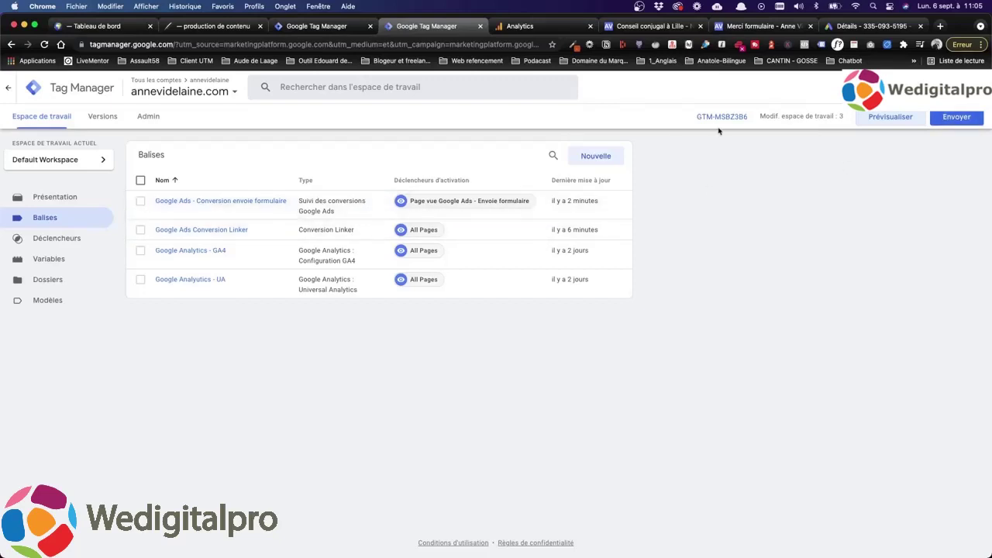
Step: Publish the workspace changes as a version named "Ajout du suivi des conversions Google Ads"
{"action": "left_click", "coordinate": [942, 119]}
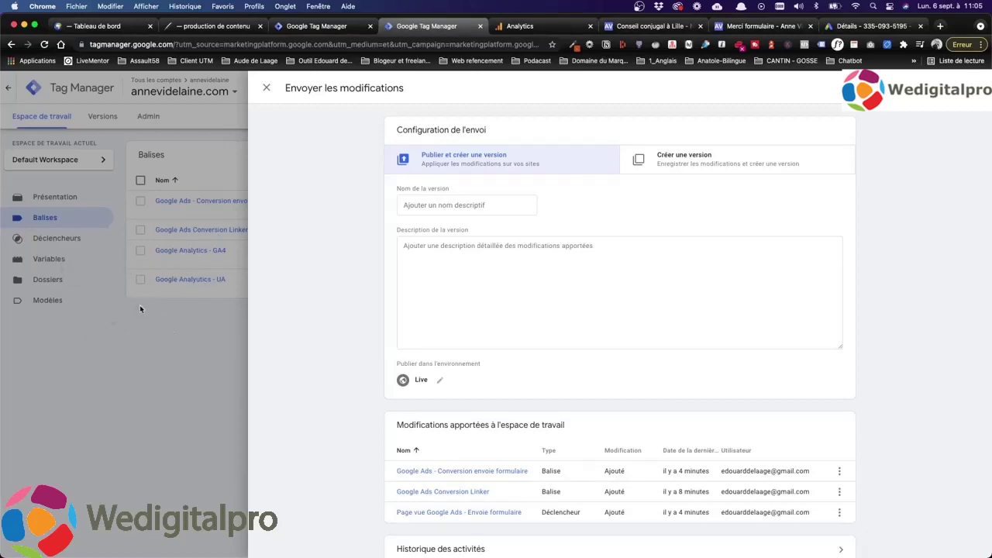
{"action": "scroll", "coordinate": [443, 357], "scroll_direction": "down", "scroll_amount": 1}
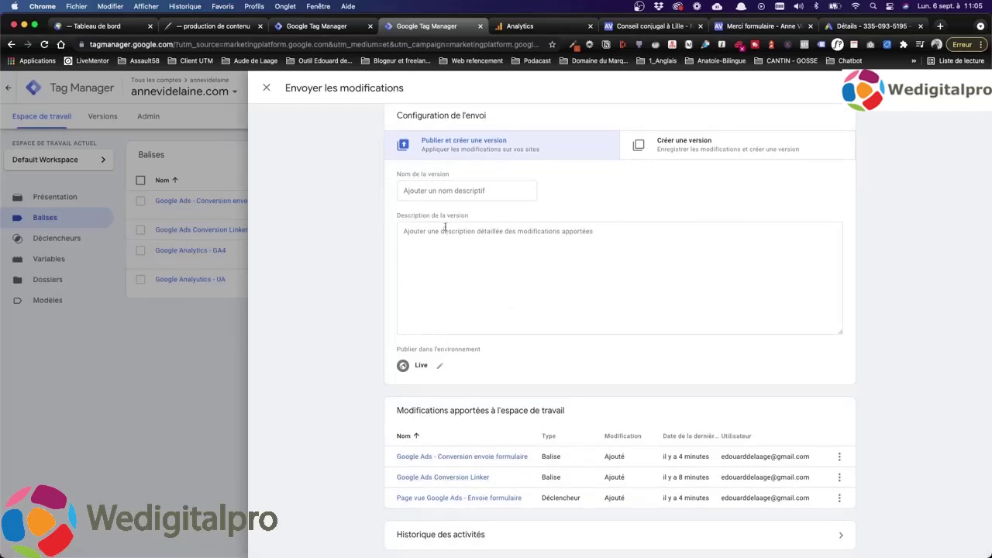
{"action": "left_click", "coordinate": [445, 197]}
{"action": "type", "text": "Ajout du"}
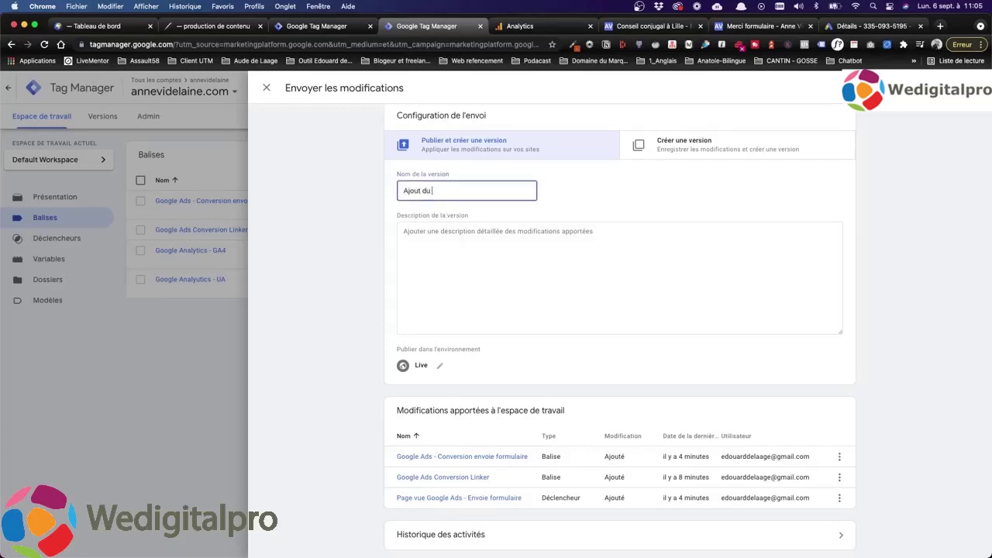
{"action": "type", "text": " suivi des conversions Google Ads"}
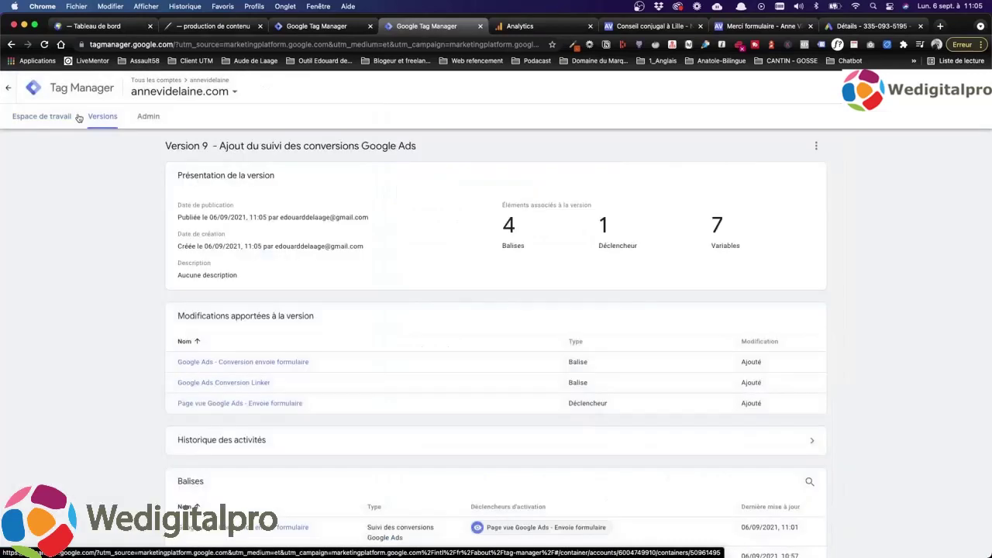
Step: Return to the workspace, check its pending changes count, and open the list of tags
{"action": "left_click", "coordinate": [34, 114]}
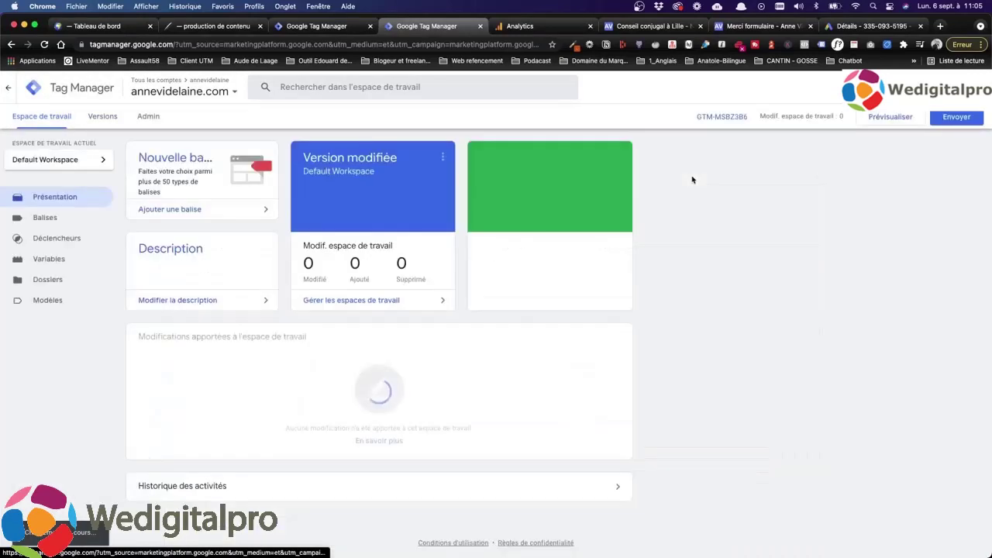
{"action": "left_click_drag", "start_coordinate": [789, 119], "coordinate": [838, 115]}
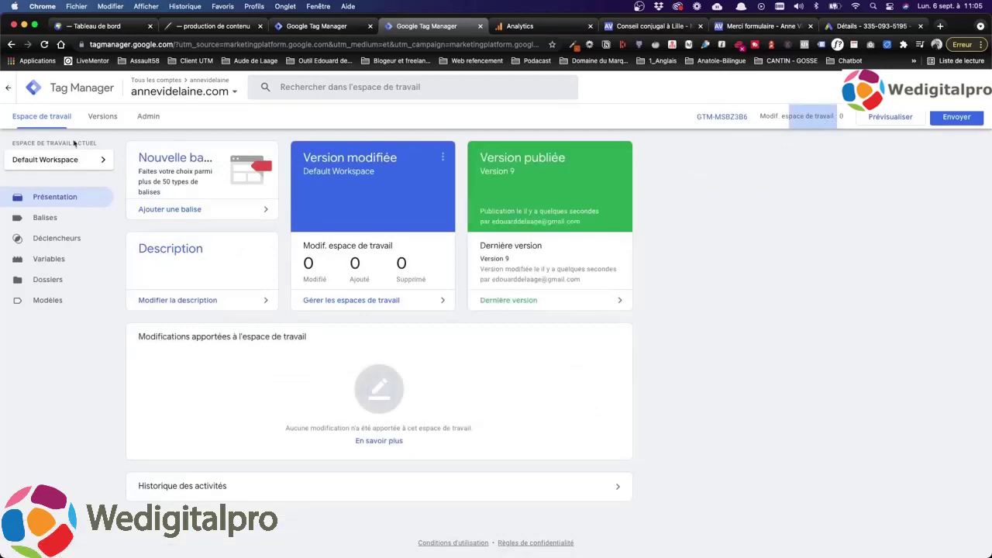
{"action": "left_click", "coordinate": [42, 219]}
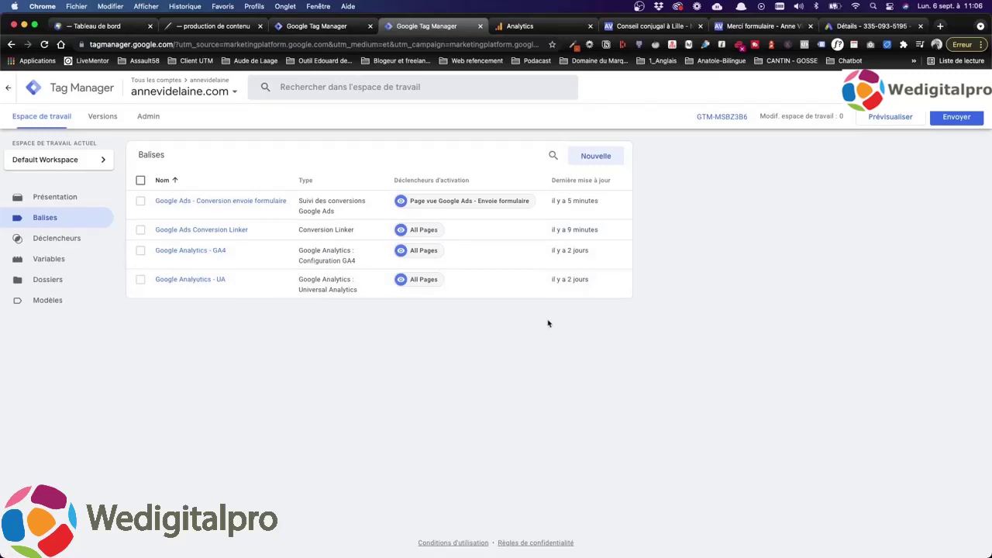
Step: Switch to Google Ads, review the Conversion Linker instruction, and return to the list of conversion actions
{"action": "left_click", "coordinate": [872, 25]}
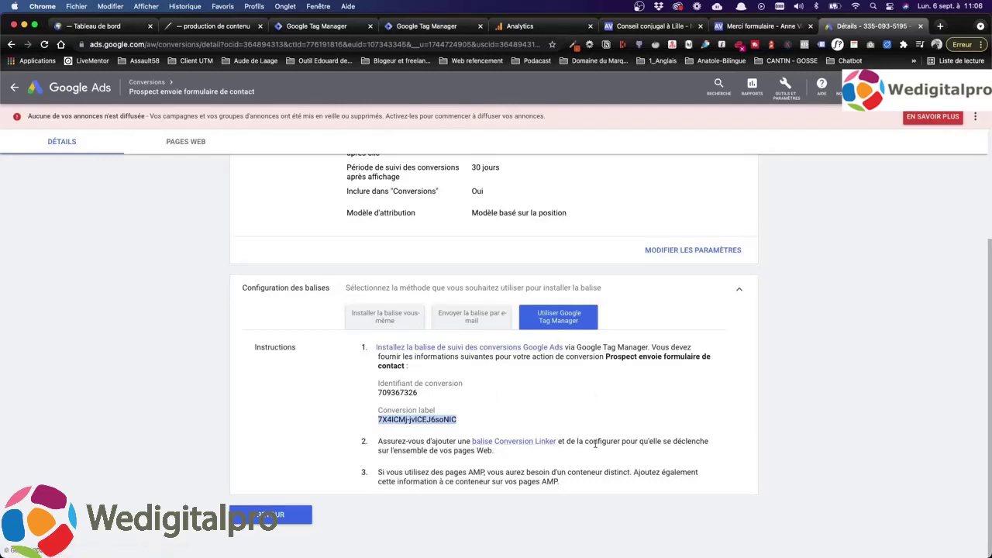
{"action": "left_click_drag", "start_coordinate": [404, 452], "coordinate": [481, 454]}
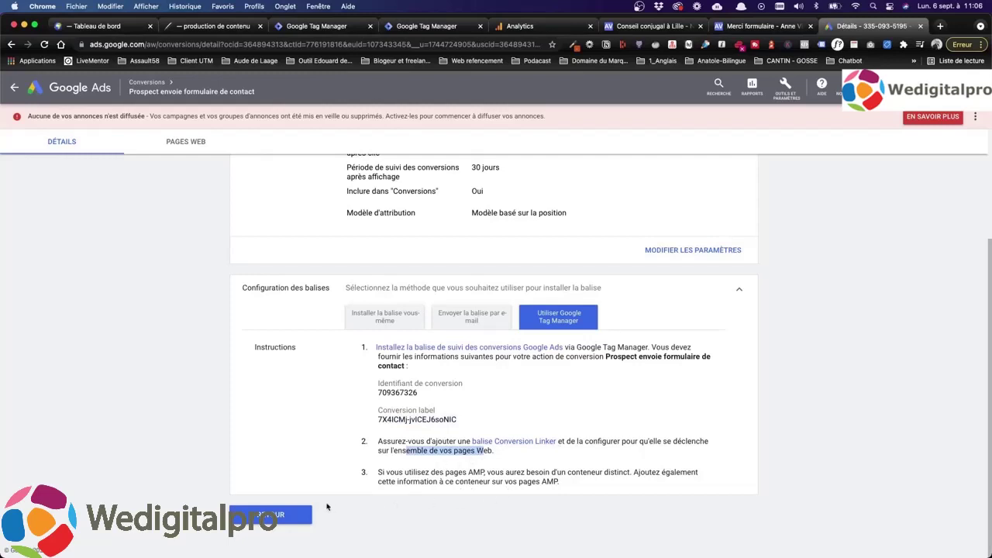
{"action": "left_click", "coordinate": [280, 515]}
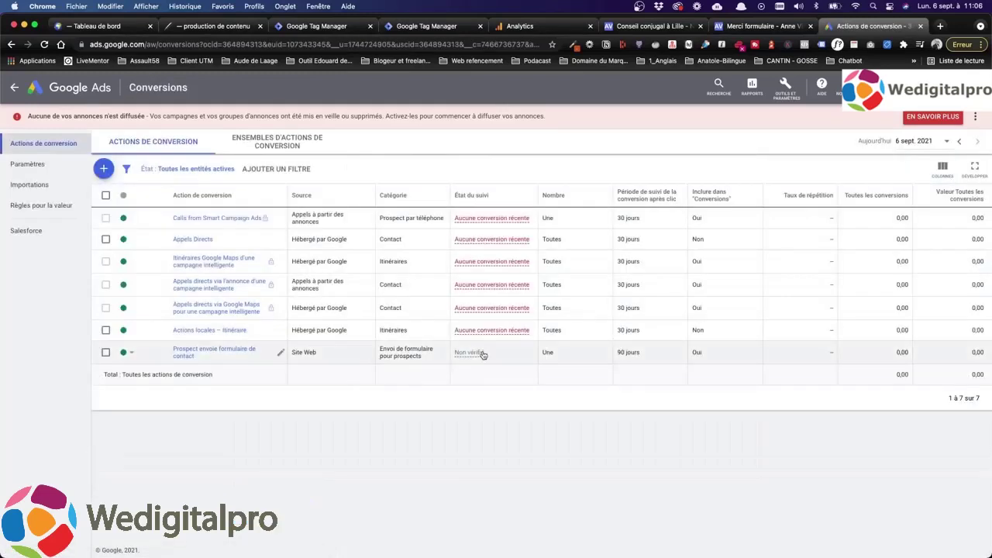
Step: Open a new private browsing window in Chrome
{"action": "mouse_move", "coordinate": [485, 549]}
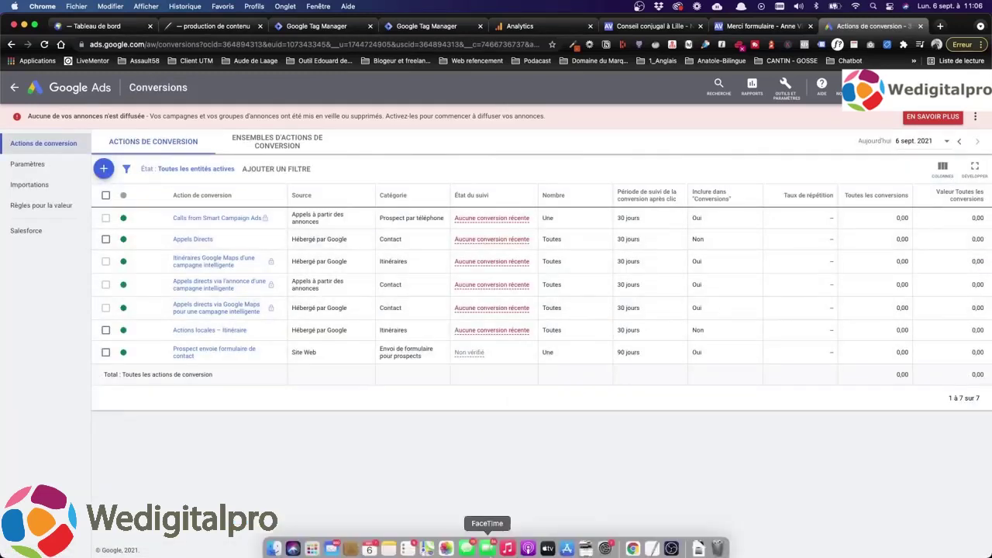
{"action": "right_click", "coordinate": [629, 521]}
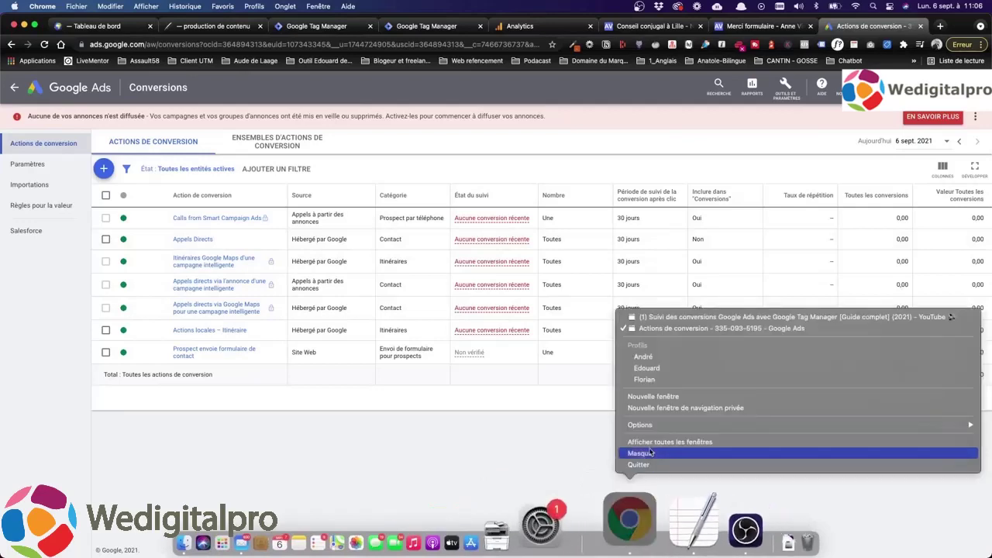
{"action": "left_click", "coordinate": [654, 409]}
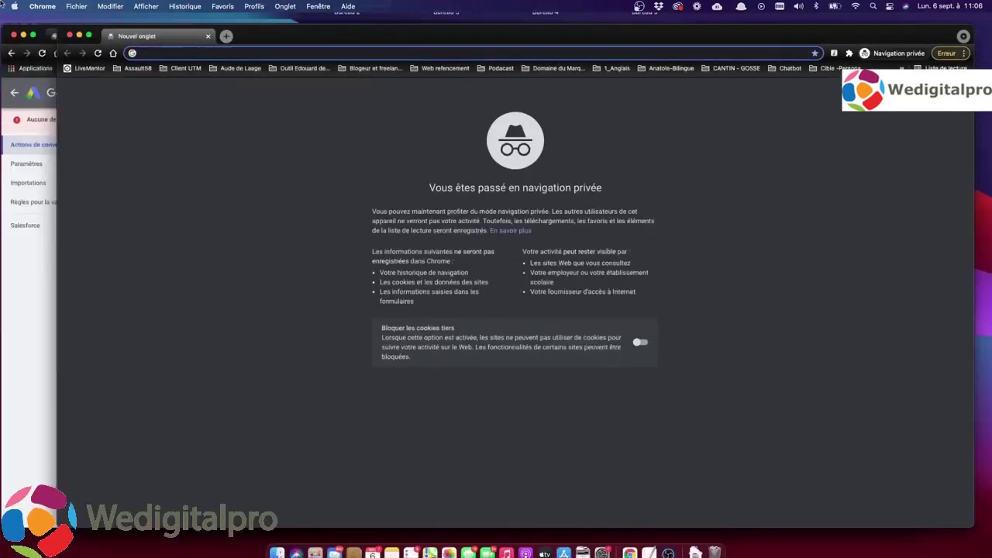
Step: Copy the full address of the /merci-formulaire/ thank-you page from the main browser window and return to Google Ads
{"action": "key", "text": "ctrl+Up"}
{"action": "left_click", "coordinate": [386, 177]}
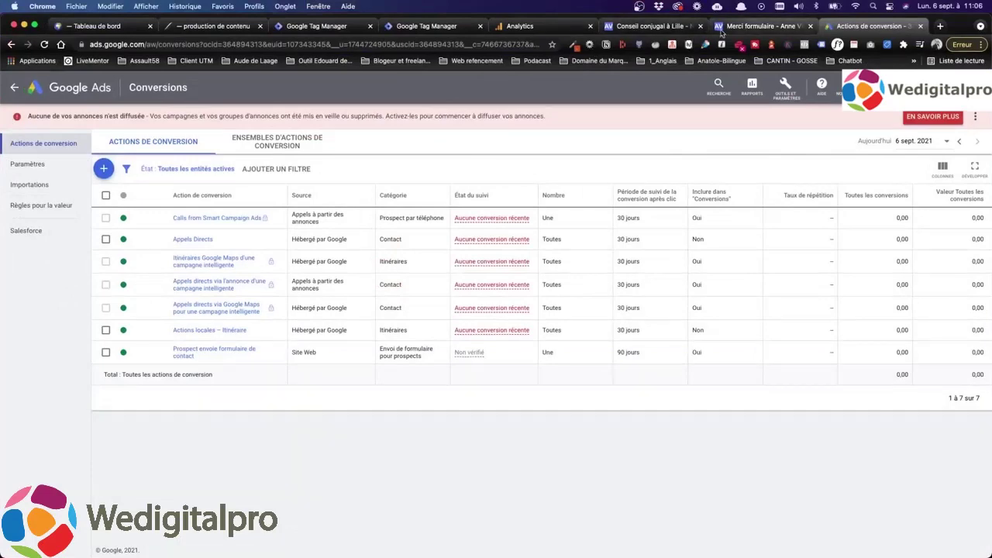
{"action": "left_click", "coordinate": [759, 25]}
{"action": "left_click", "coordinate": [659, 26]}
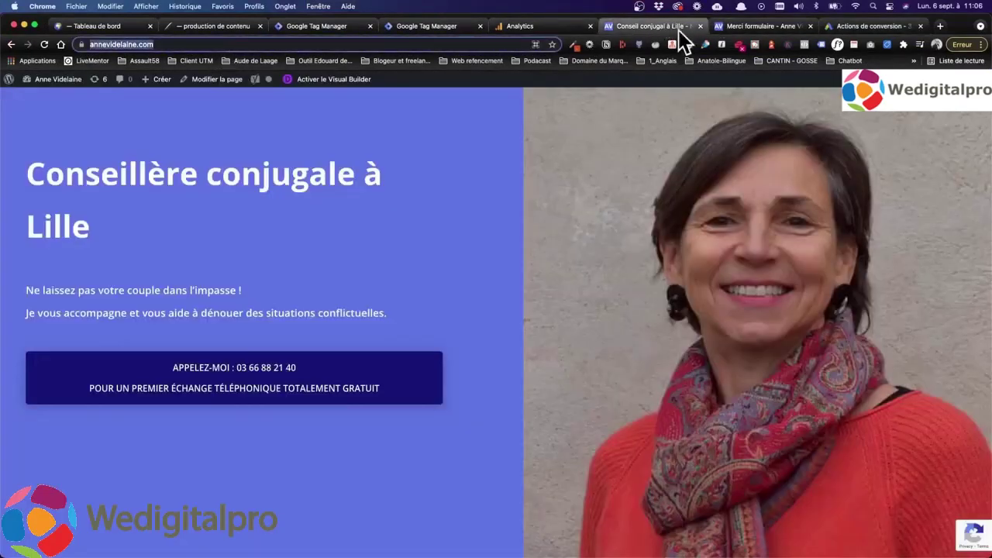
{"action": "left_click", "coordinate": [720, 28]}
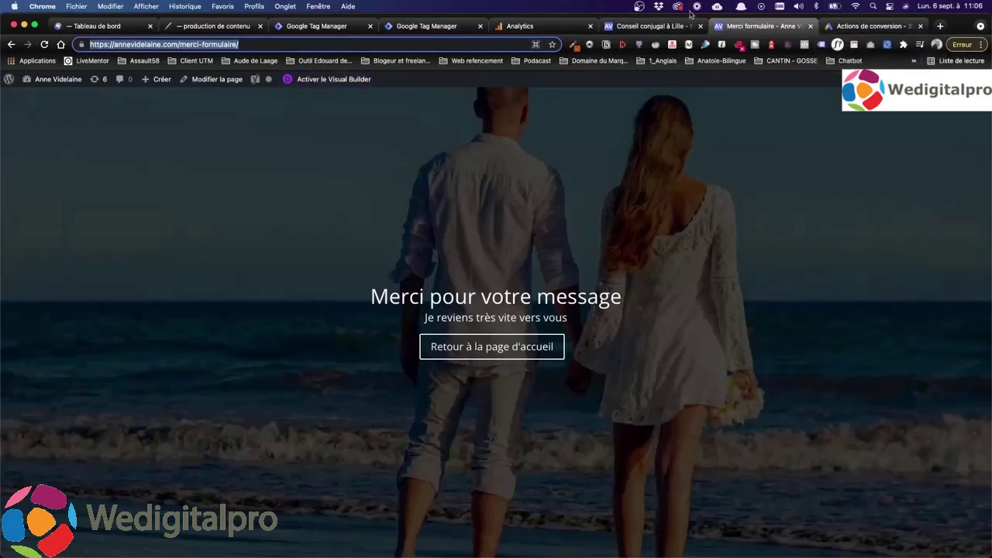
{"action": "left_click", "coordinate": [868, 27]}
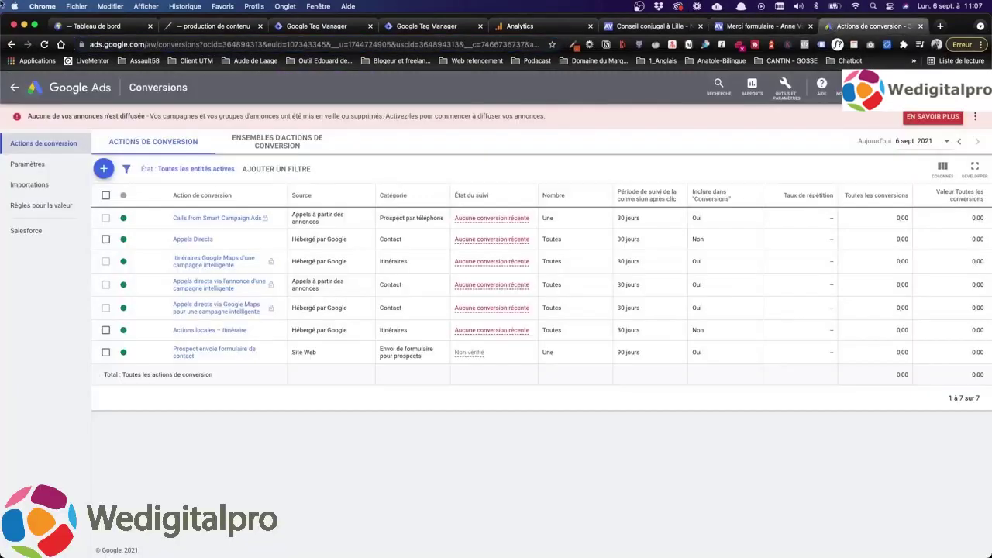
Step: Load the copied /merci-formulaire/ thank-you page address in the private browsing window
{"action": "mouse_move", "coordinate": [2, 2]}
{"action": "left_click", "coordinate": [416, 264]}
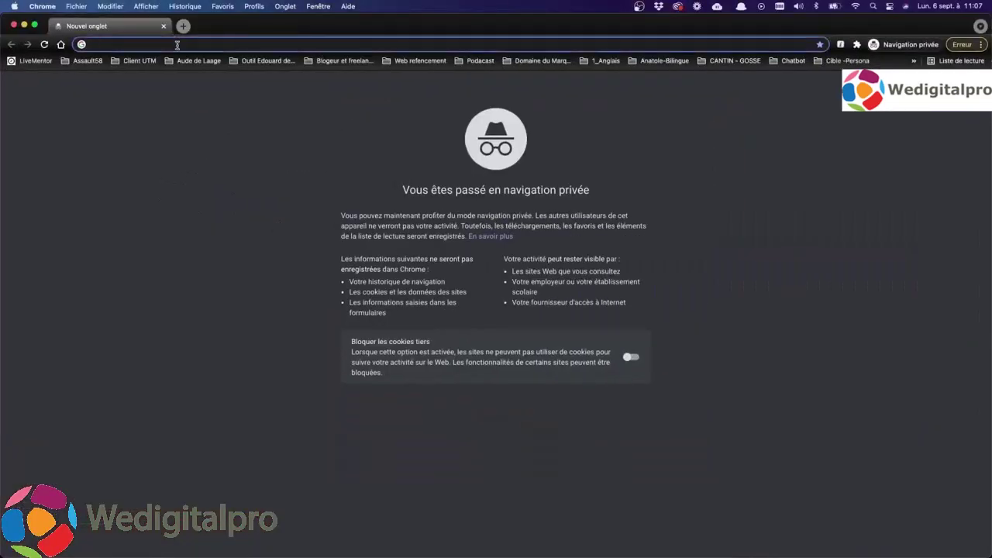
{"action": "type", "text": "https://annevidelaine.com/merci-formulaire/"}
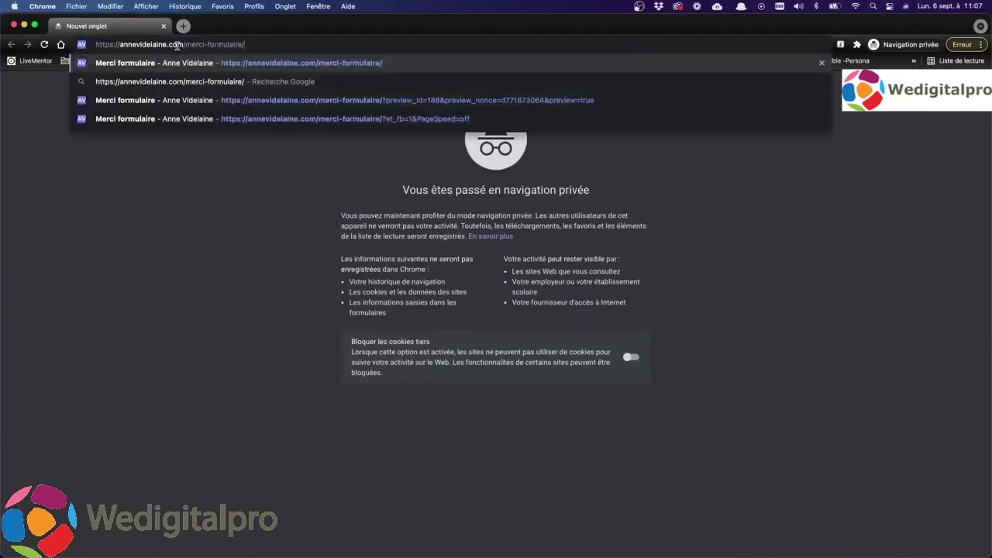
{"action": "key", "text": "Return"}
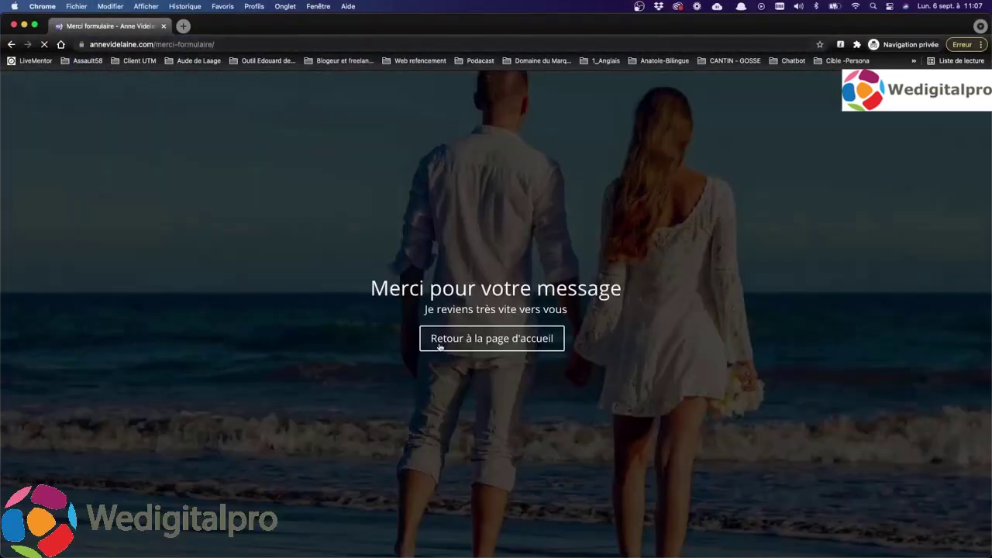
Step: Return to the Google Ads conversion actions and reload the page to refresh the tracking status
{"action": "mouse_move", "coordinate": [1, 1]}
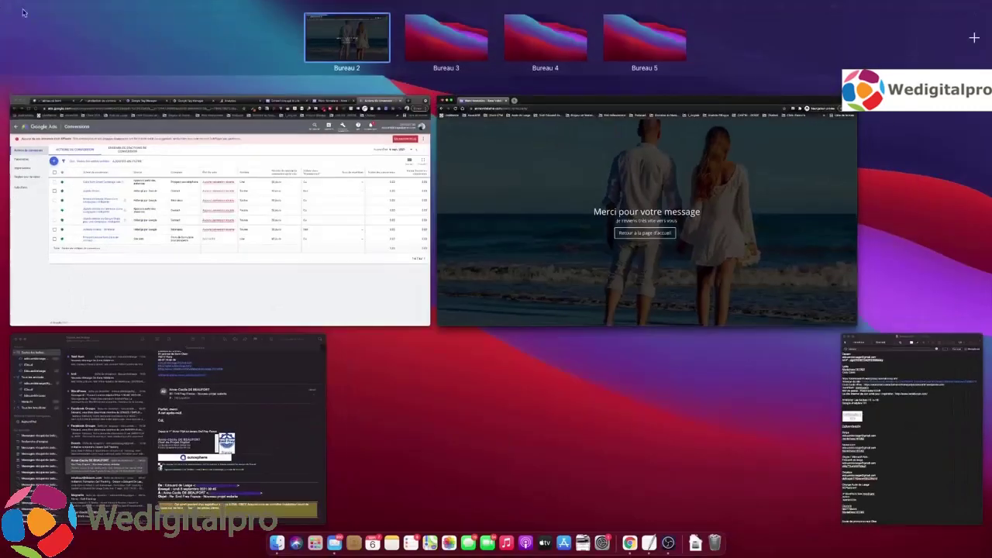
{"action": "left_click", "coordinate": [148, 173]}
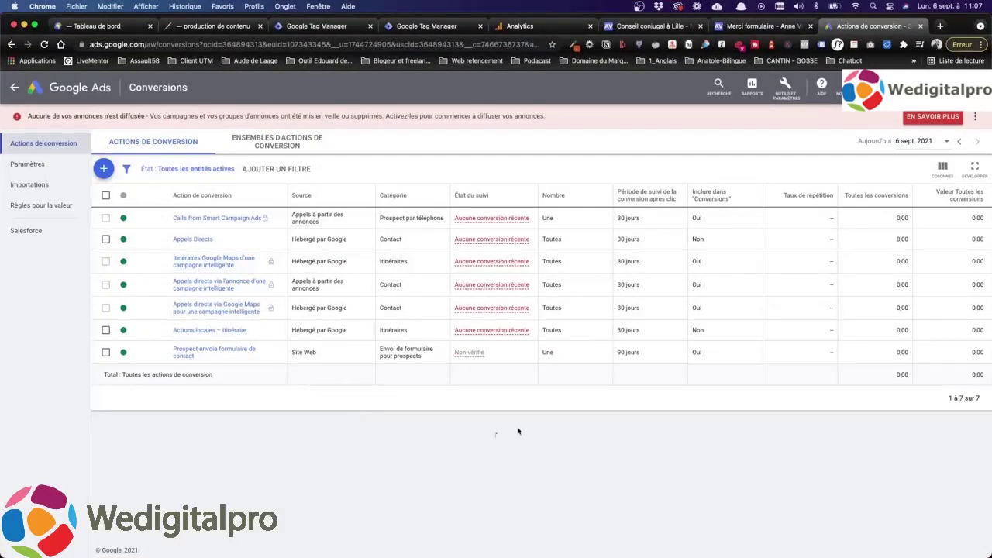
{"action": "key", "text": "super+r"}
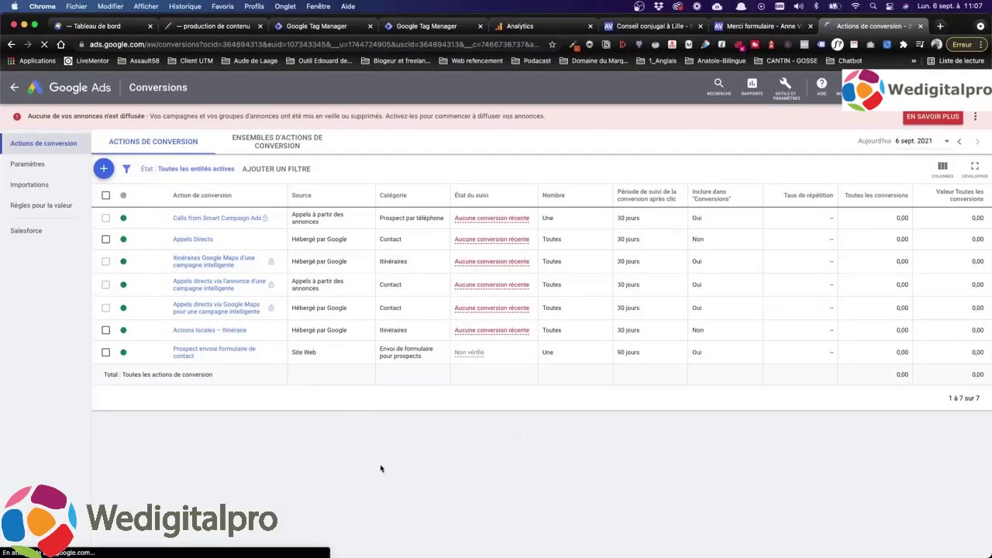